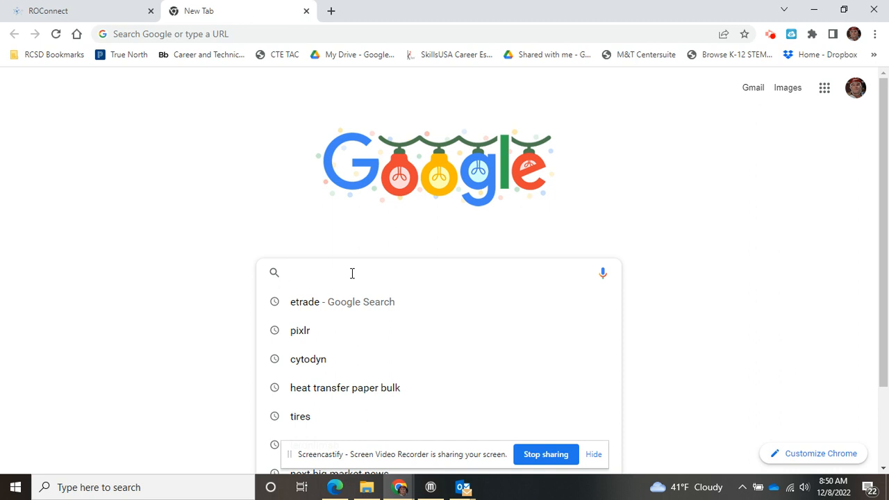
Step: Search Google for 'pixlr'
type("pi")
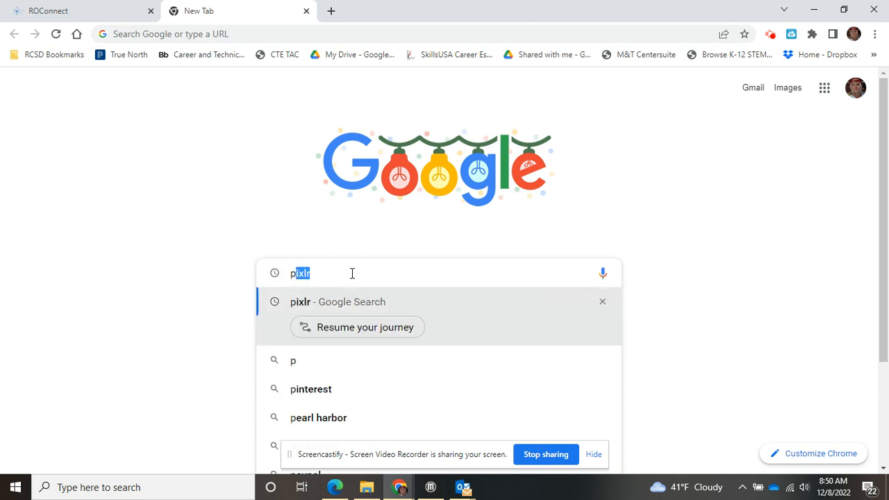
type("xlr")
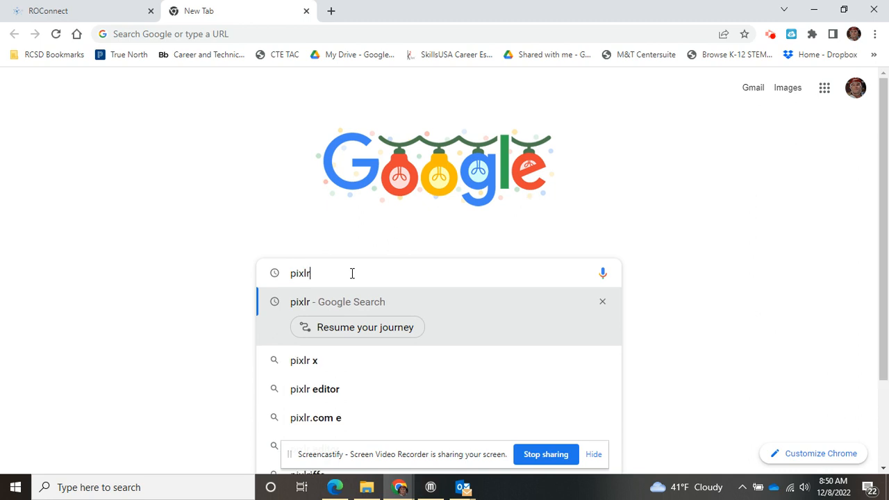
key("Return")
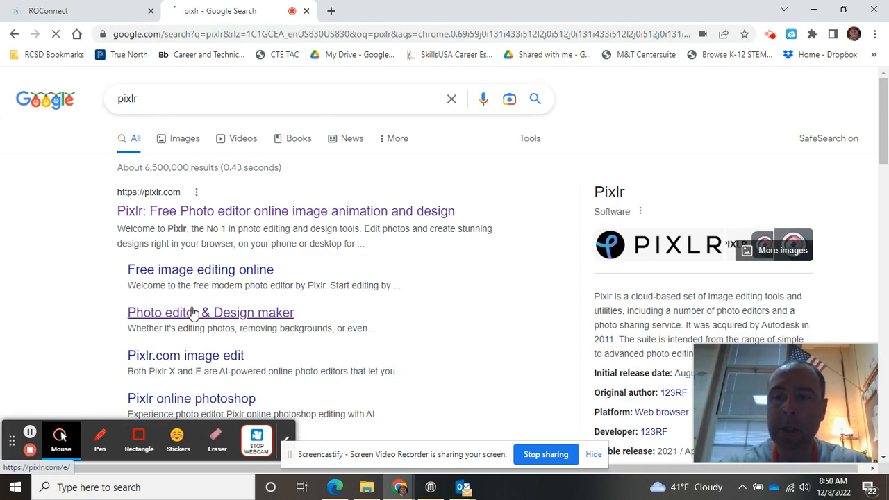
Step: Go to pixlr.com, launch the Pixlr E editor and start a new image
left_click(201, 213)
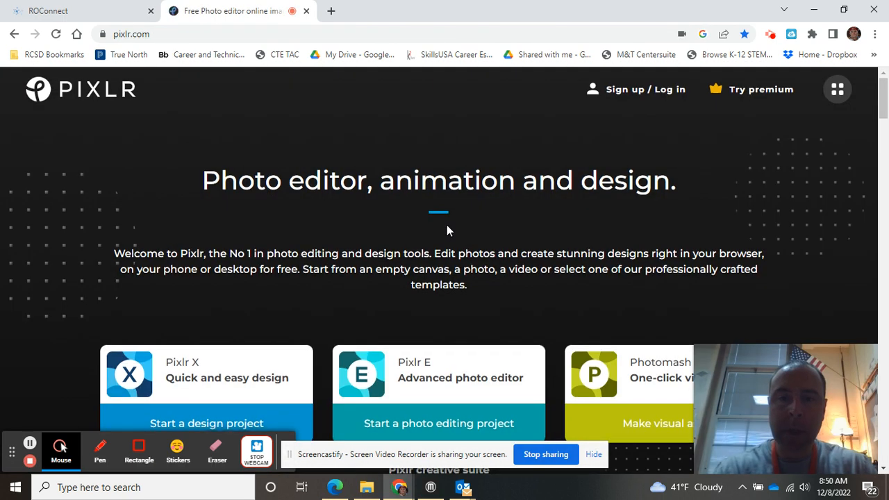
scroll(447, 230, "down", 2)
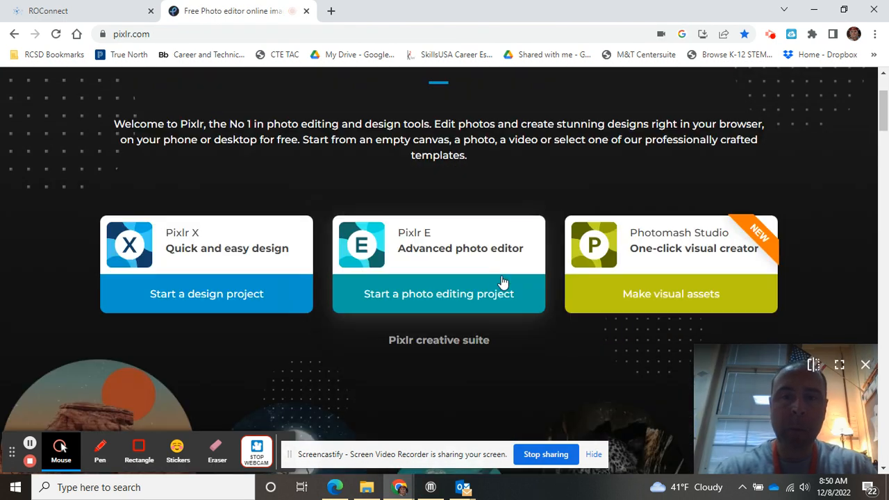
left_click(420, 241)
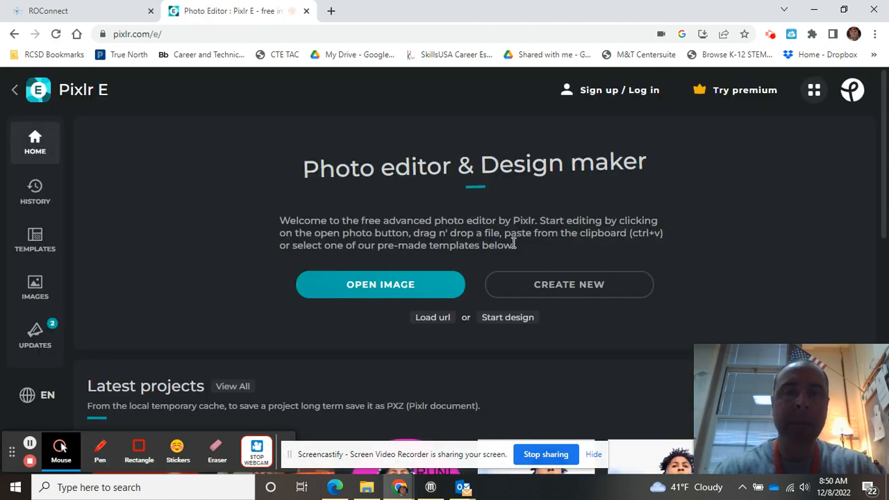
left_click(555, 291)
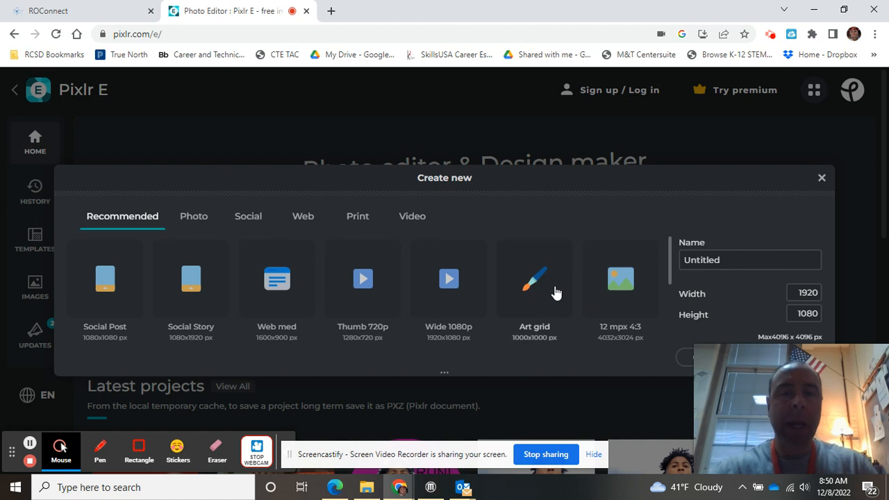
Step: Name the new image 'Pin Project' followed by the owner's surname
left_click(742, 267)
left_click(746, 260)
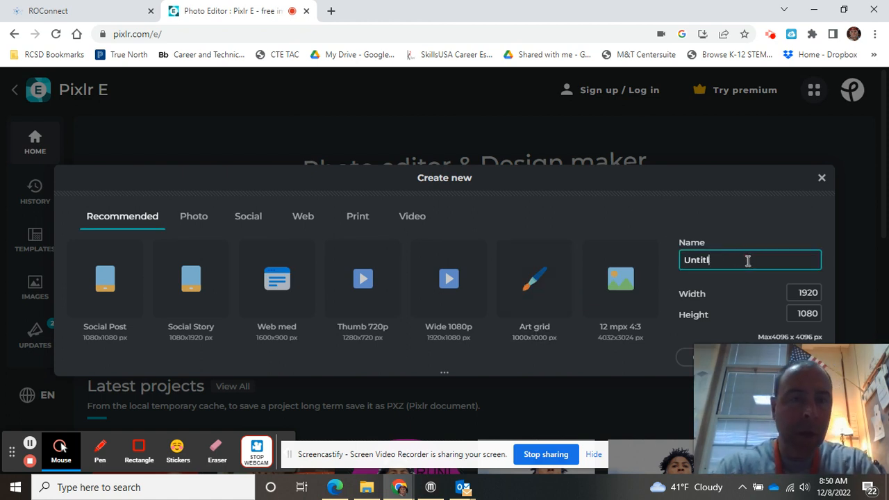
type("Pin Project Robe")
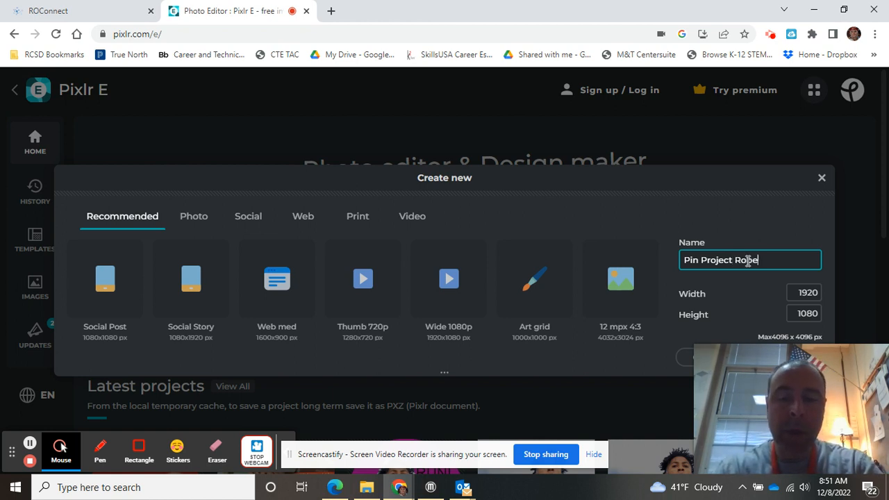
type("rts")
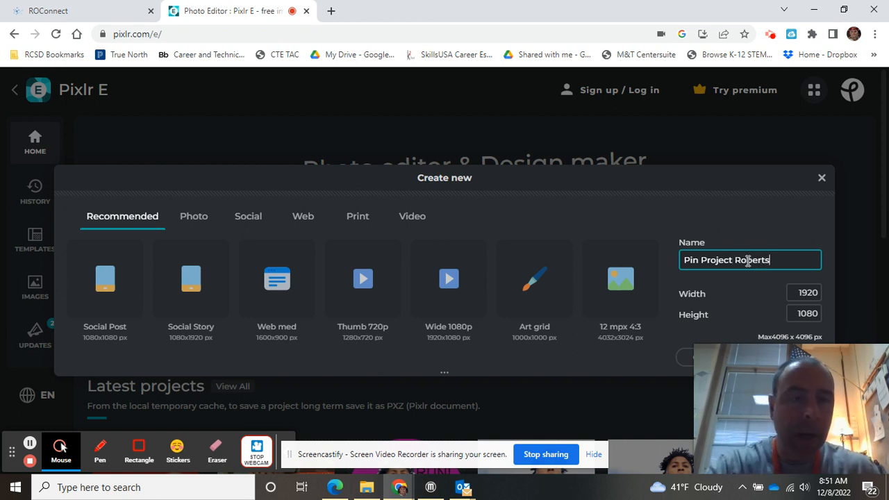
Step: Set width and height to 290 pixels and create the canvas
left_click(820, 292)
key("BackSpace")
key("BackSpace")
key("BackSpace")
key("BackSpace")
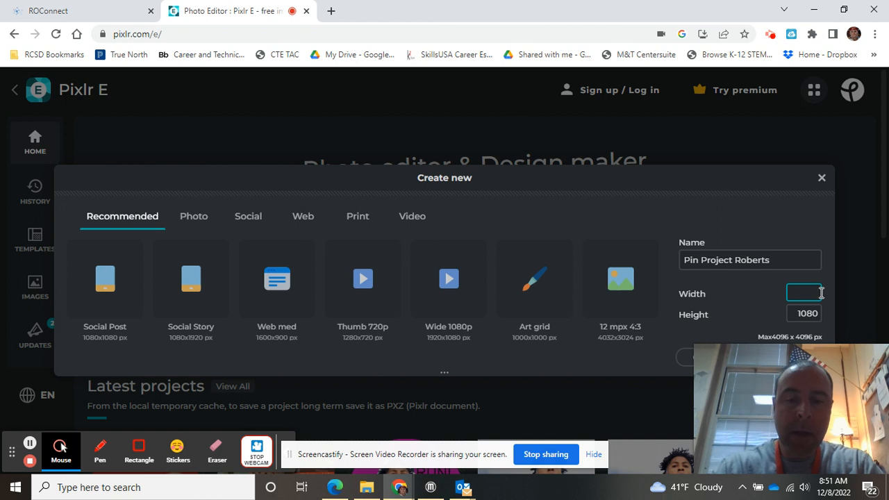
type("290")
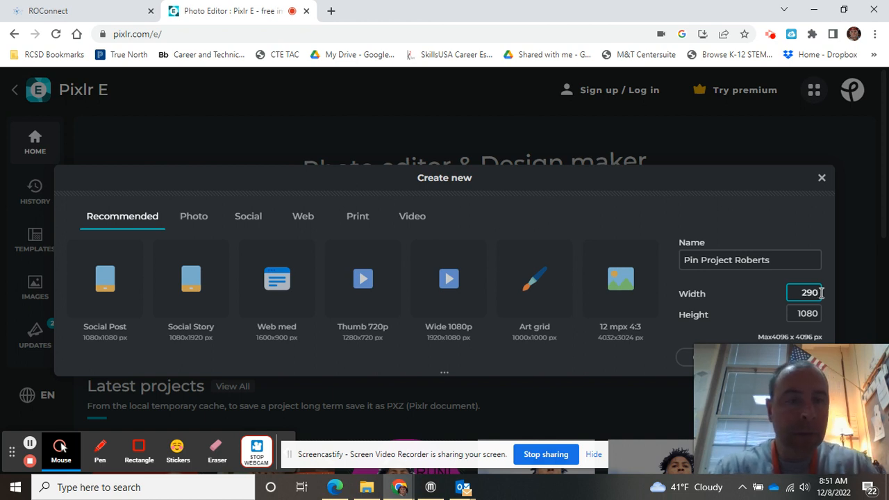
left_click(820, 316)
key("BackSpace")
key("BackSpace")
key("BackSpace")
key("BackSpace")
type("290")
key("Return")
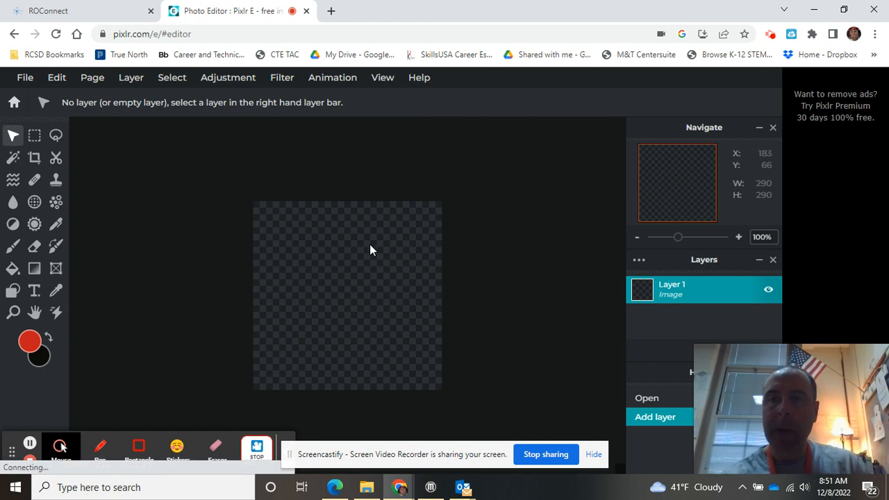
Step: Set the Shape tool to draw circles with a #CA3629 red-orange fill
left_click(12, 290)
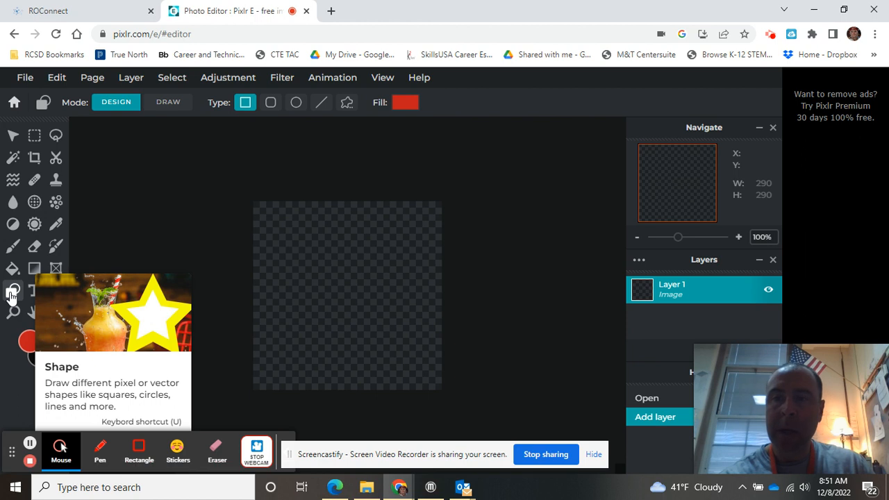
left_click(296, 102)
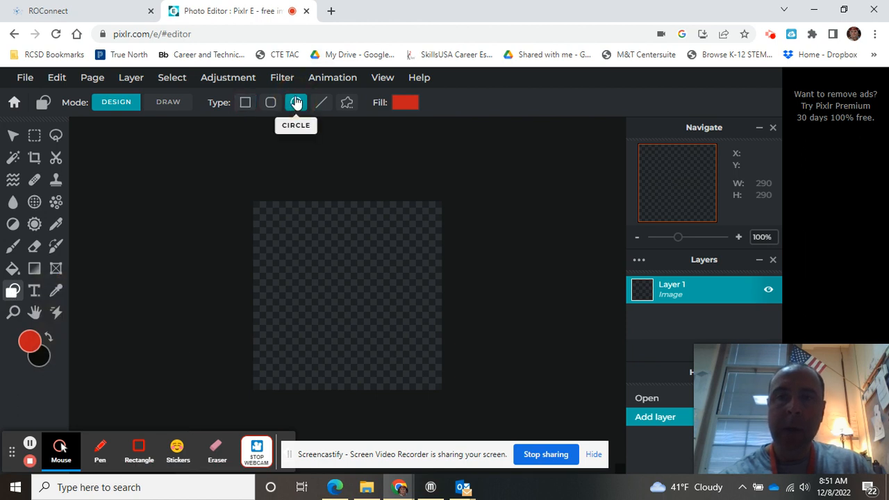
left_click(404, 102)
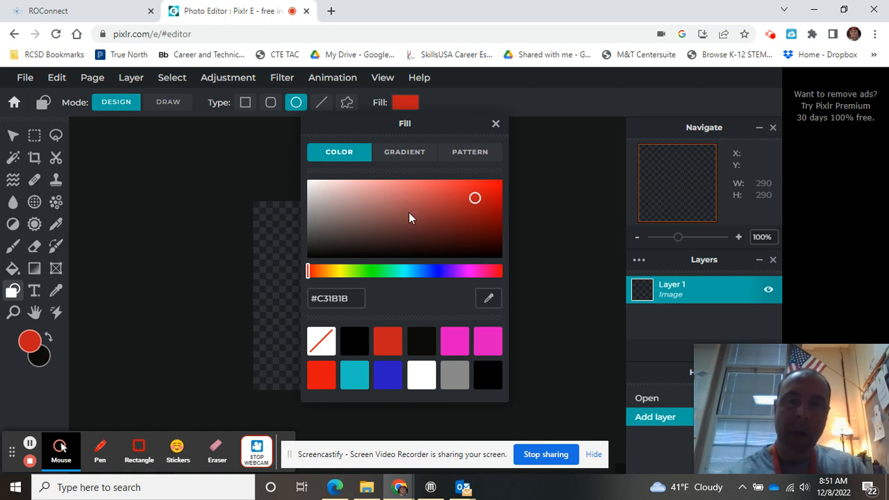
left_click(469, 220)
left_click(461, 195)
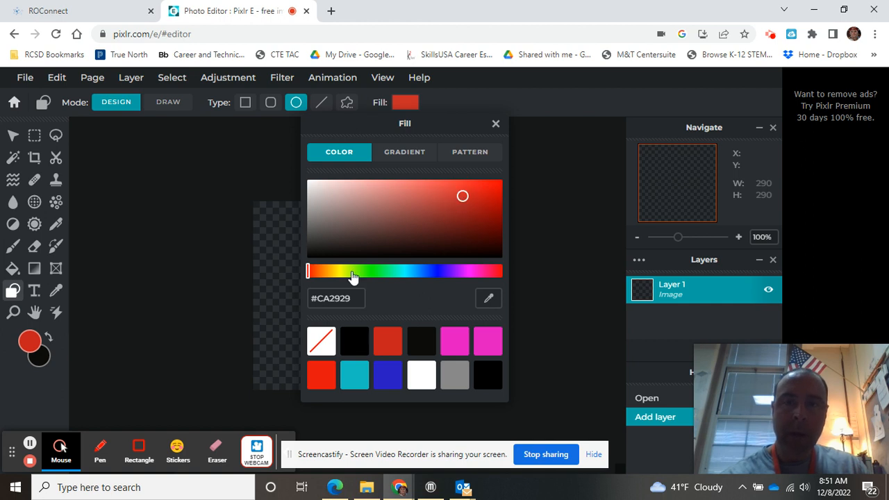
left_click(373, 270)
left_click(431, 272)
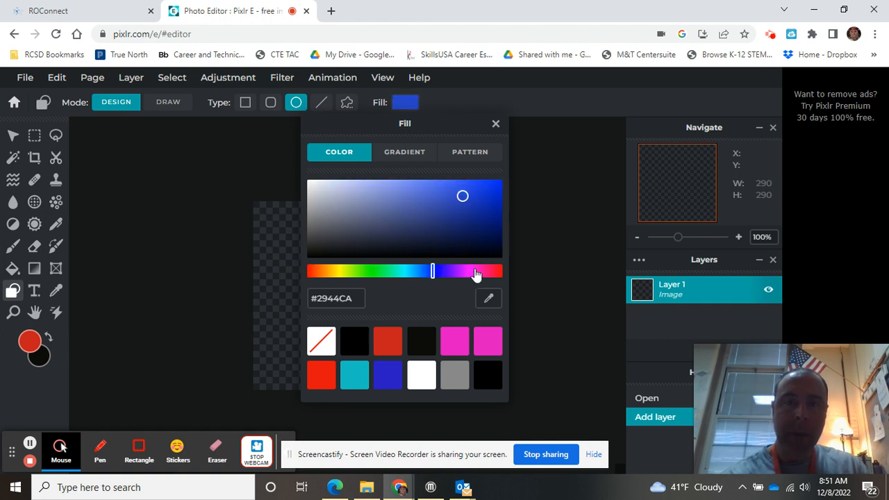
left_click(476, 272)
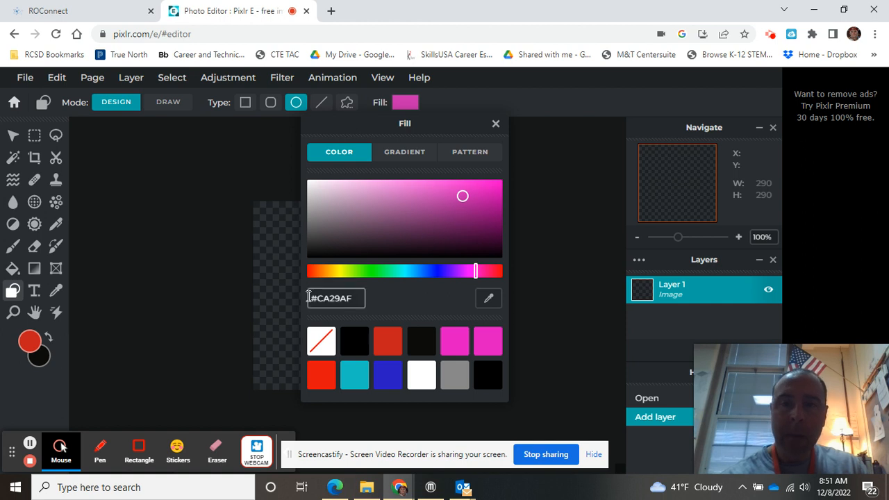
left_click(311, 272)
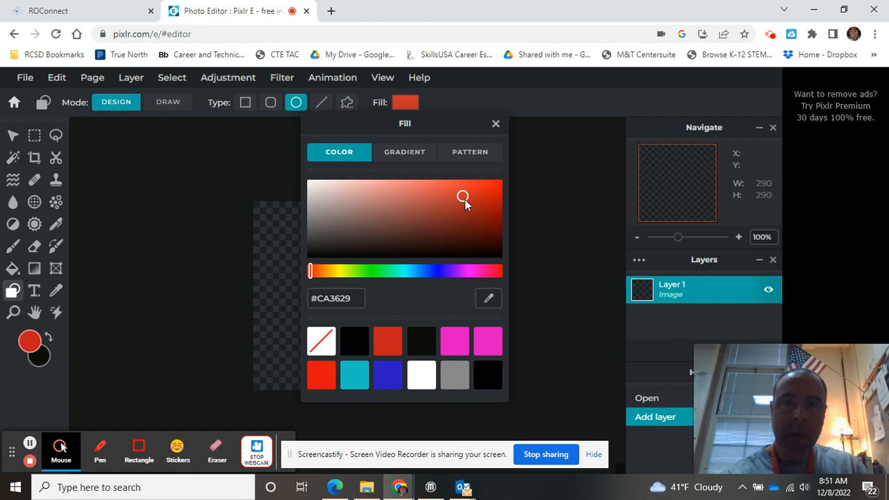
left_click(280, 265)
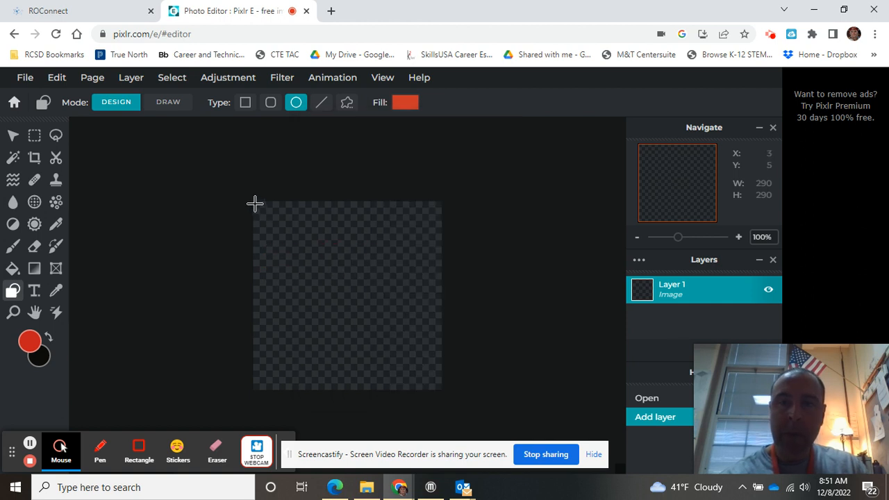
Step: Draw a red-orange circle spanning the full 290x290 canvas corner to corner
left_click_drag(255, 203, 440, 390)
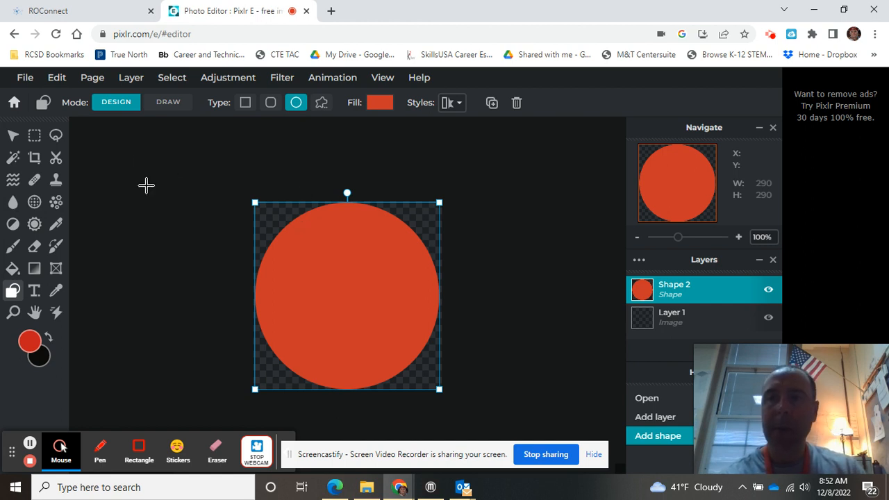
left_click(26, 80)
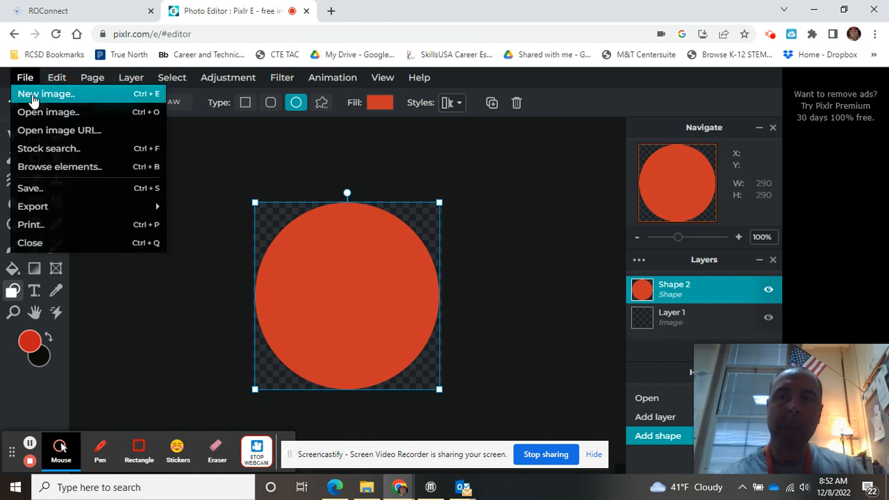
Step: Browse the Pictures folder and open the portrait photo for the pin
left_click(35, 115)
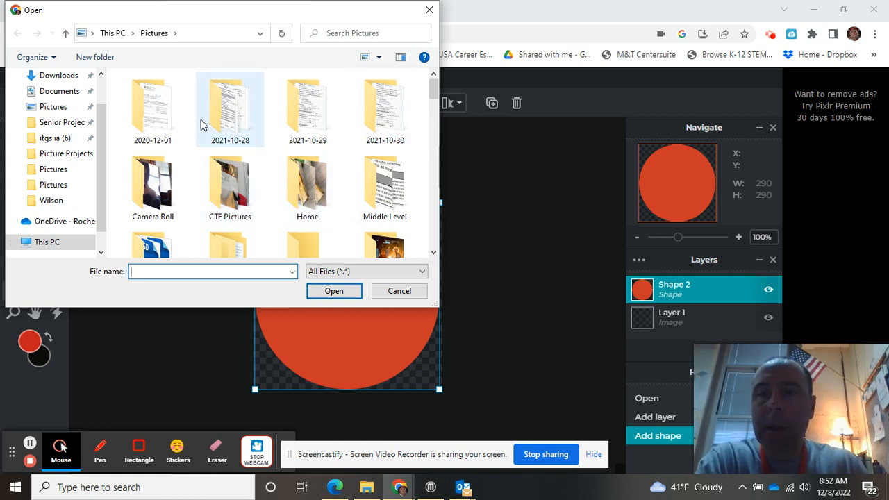
scroll(200, 119, "down", 2)
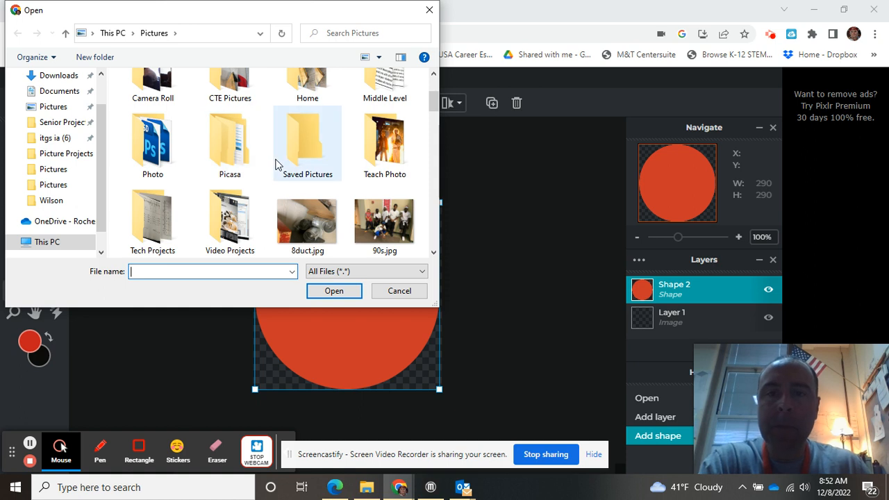
scroll(275, 170, "down", 5)
scroll(275, 164, "down", 2)
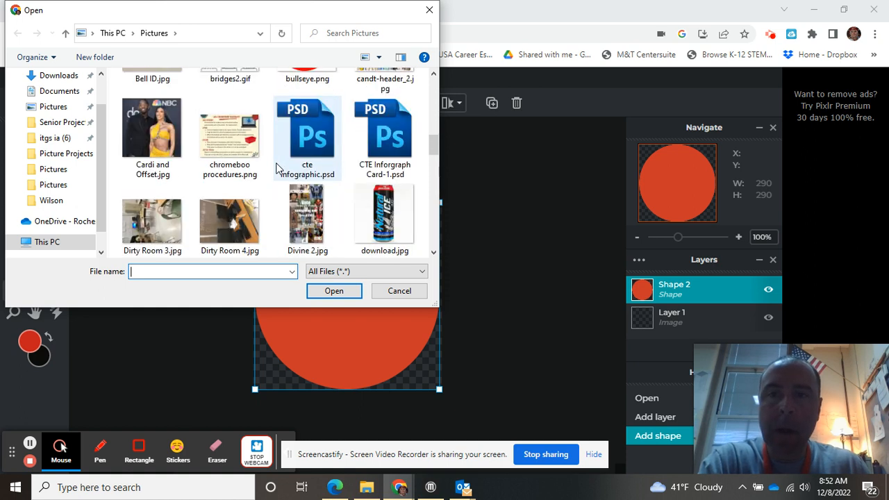
scroll(276, 167, "down", 5)
scroll(302, 189, "up", 15)
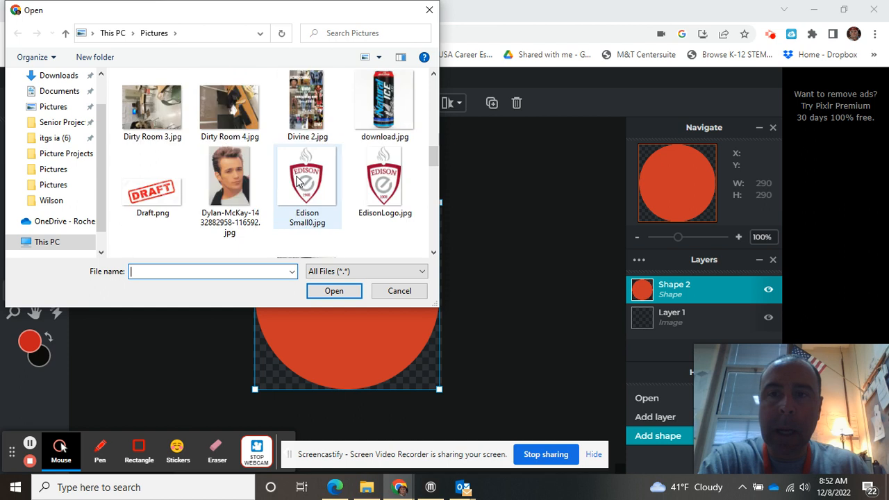
scroll(306, 189, "down", 20)
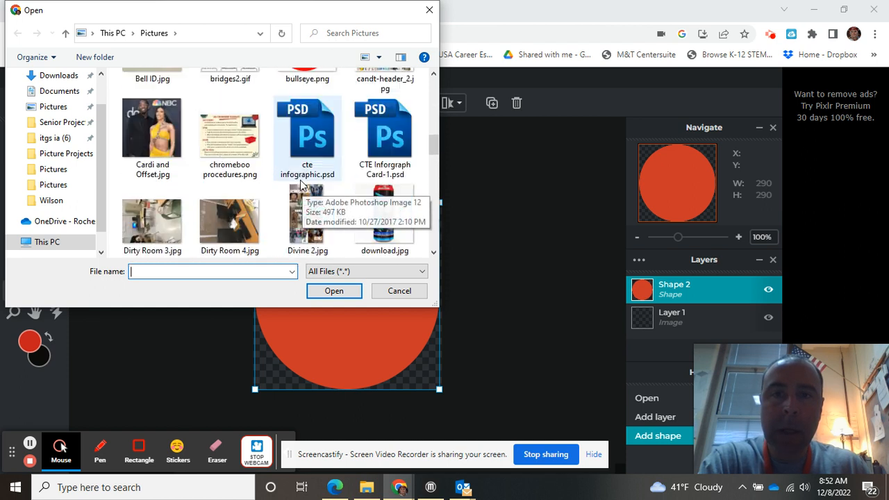
scroll(302, 184, "up", 1)
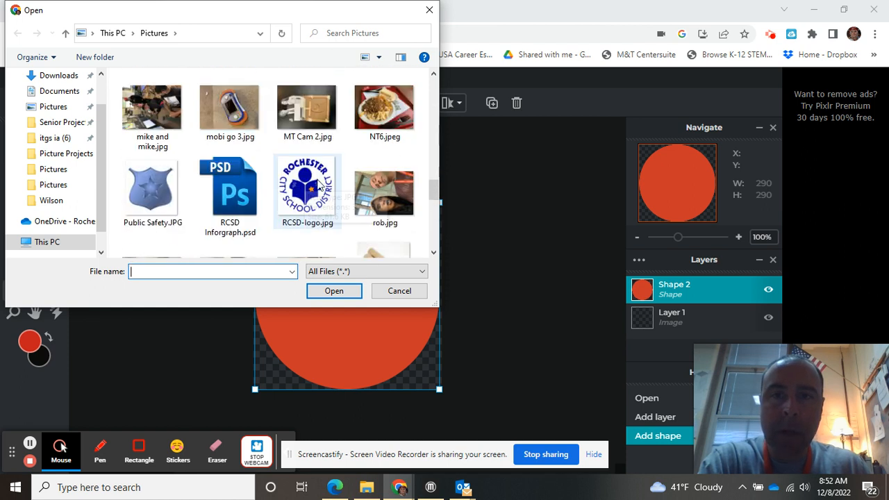
double_click(383, 189)
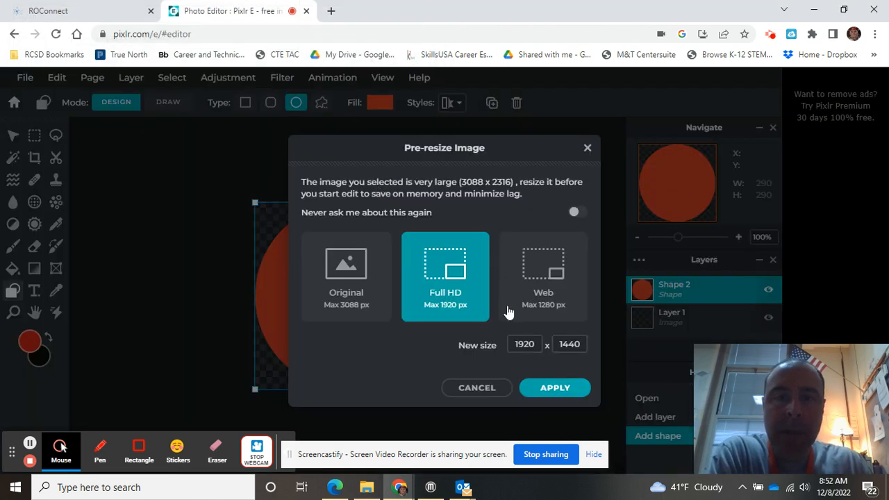
Step: Open the photo resized to Full HD 1920 x 1440 and switch to the Lasso Select tool
left_click(554, 389)
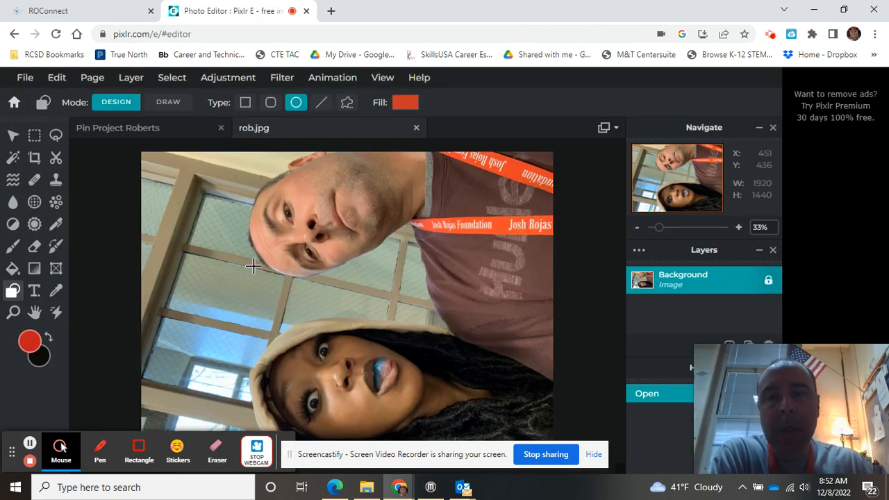
left_click(56, 136)
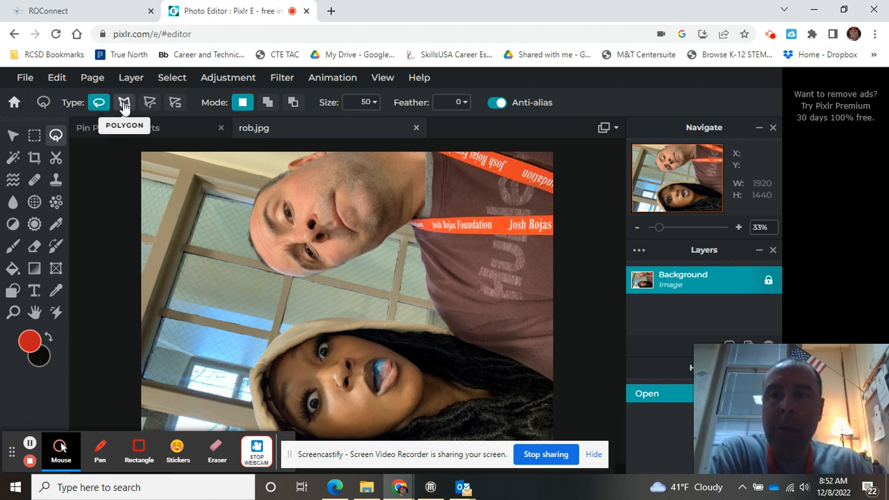
Step: Trace a closed magnetic lasso selection around the man's head and shirt
left_click(175, 103)
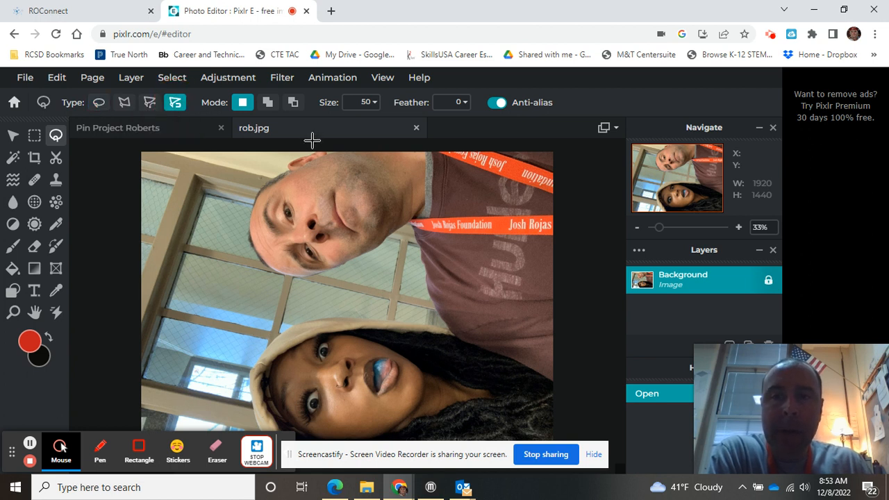
left_click(316, 151)
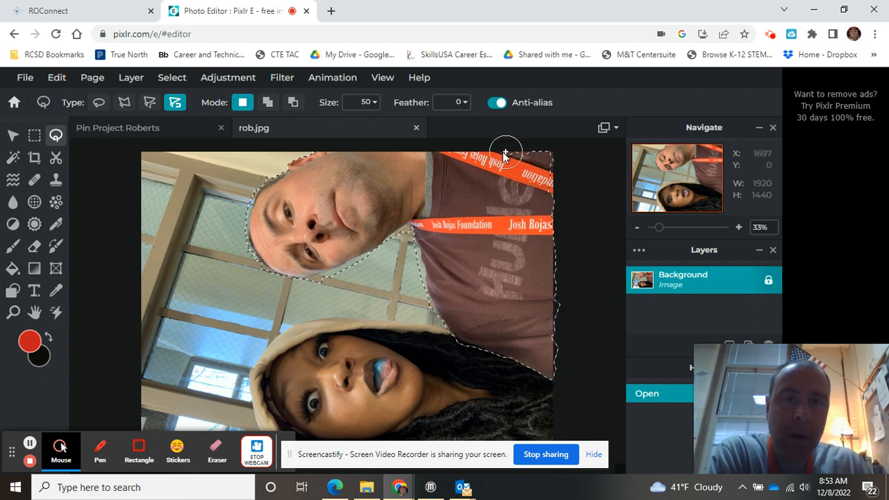
left_click(311, 152)
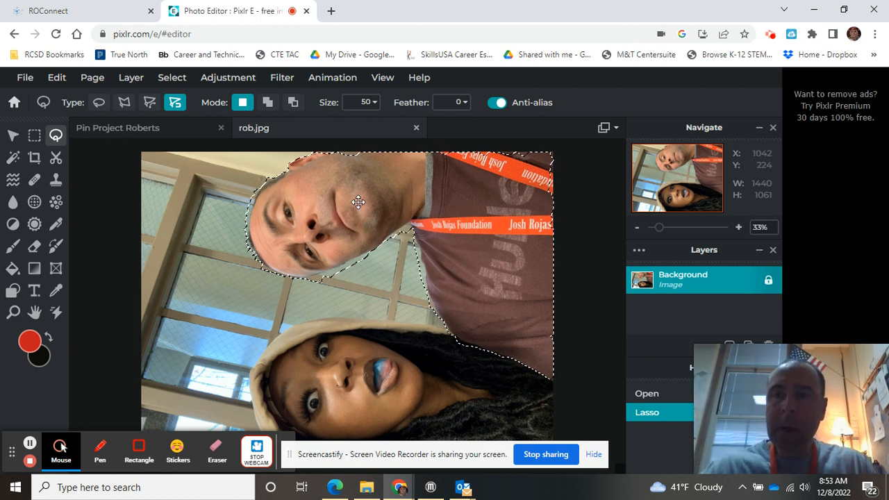
left_click(54, 81)
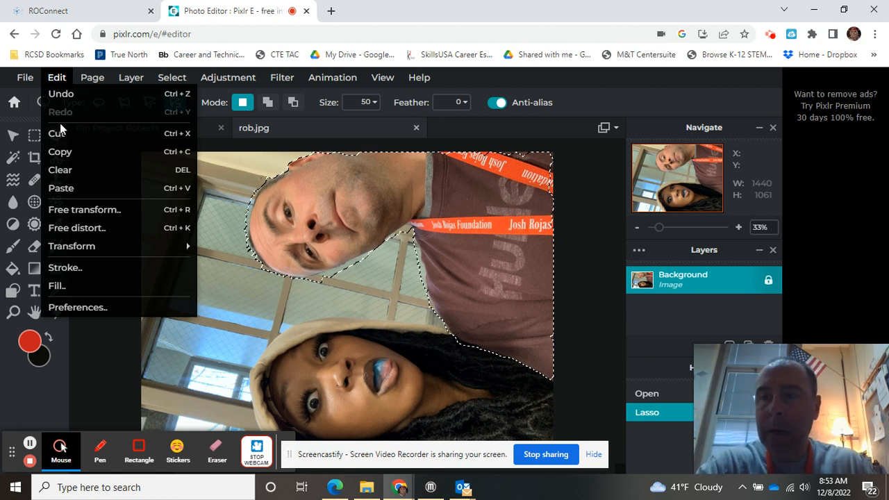
Step: Copy the selected man and paste him into the pin project document above the circle
left_click(63, 156)
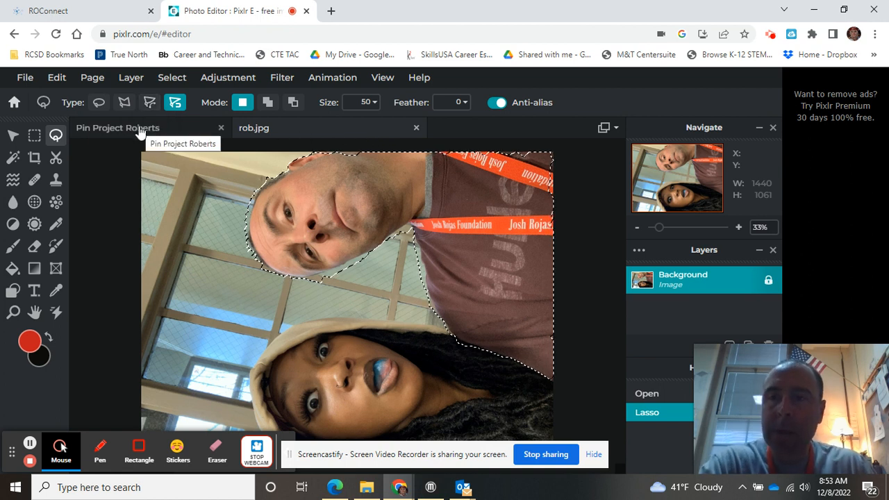
left_click(141, 132)
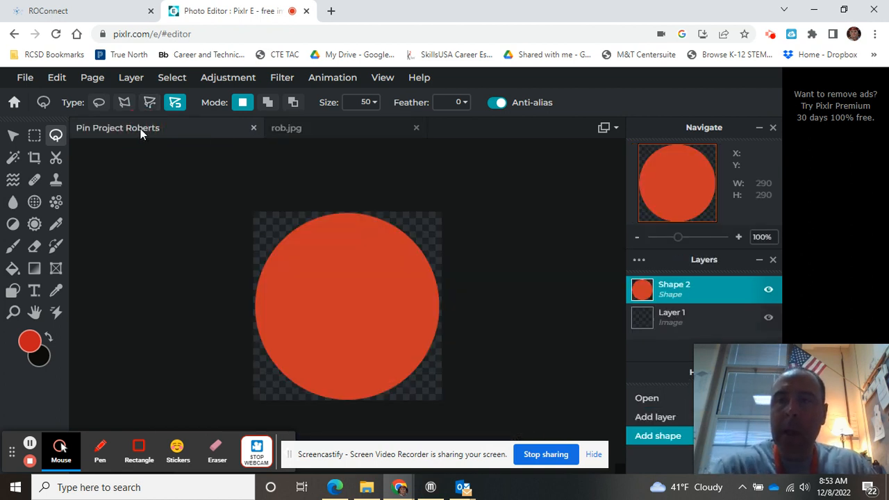
left_click(57, 78)
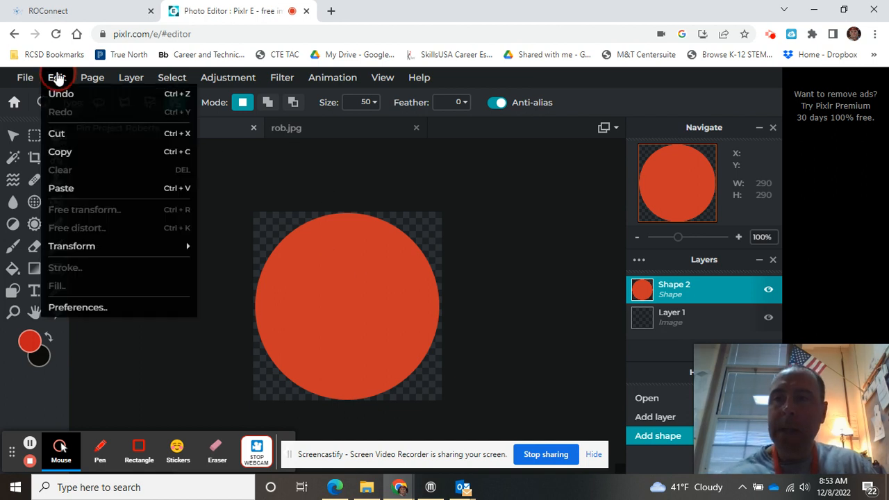
left_click(70, 188)
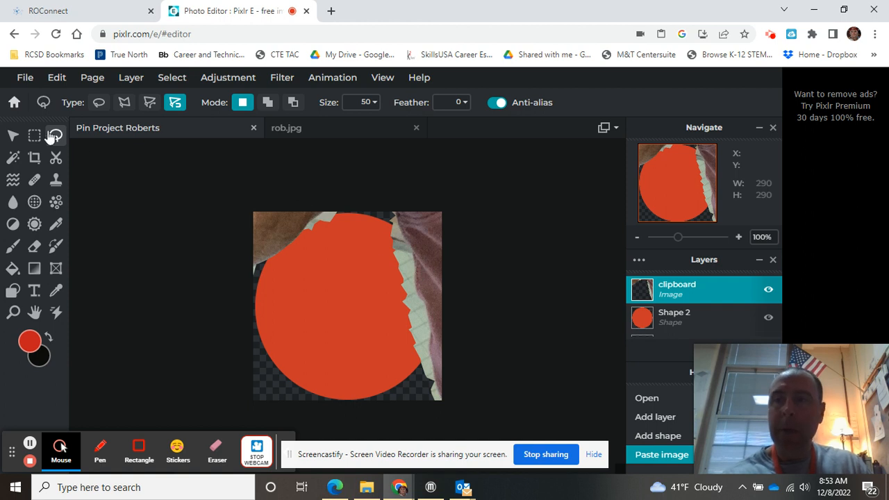
Step: Move the pasted face layer over the circle and shrink it to 836 x 616
left_click(12, 136)
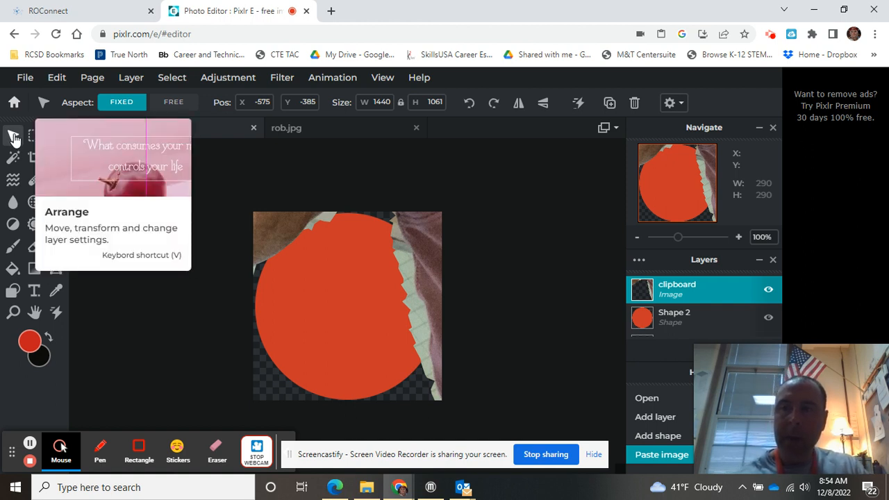
left_click_drag(275, 219, 397, 333)
left_click_drag(270, 232, 443, 340)
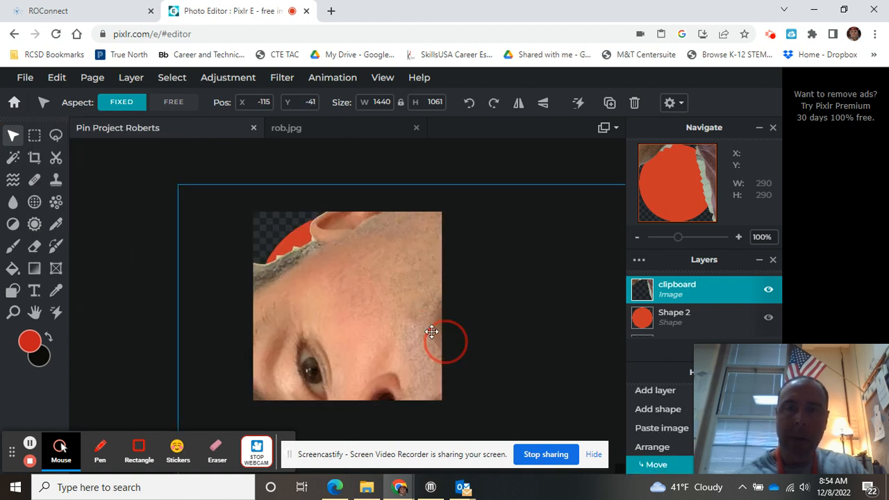
left_click_drag(335, 276, 364, 297)
left_click_drag(207, 205, 417, 361)
left_click_drag(475, 390, 307, 230)
left_click_drag(243, 199, 426, 333)
left_click_drag(498, 383, 333, 253)
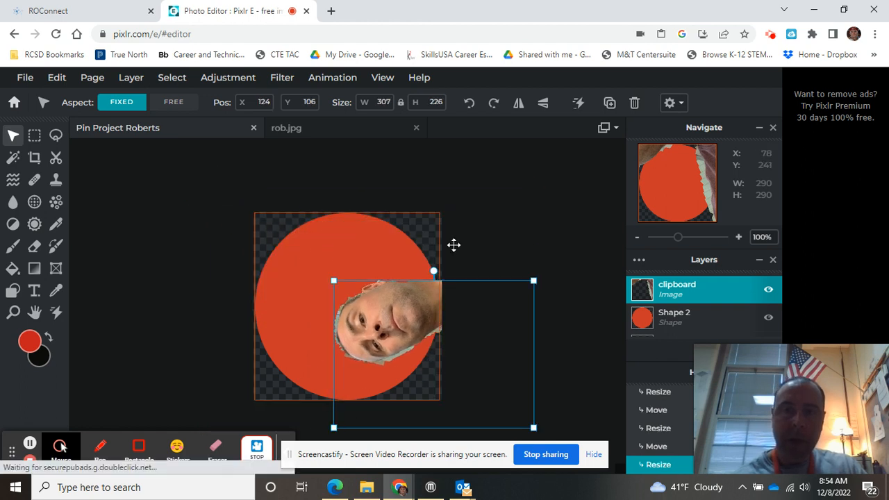
Step: Rotate the face 90° upright, shrink it to 226 x 166 and place it at 52, 88
left_click_drag(431, 266, 532, 357)
left_click_drag(456, 353, 394, 320)
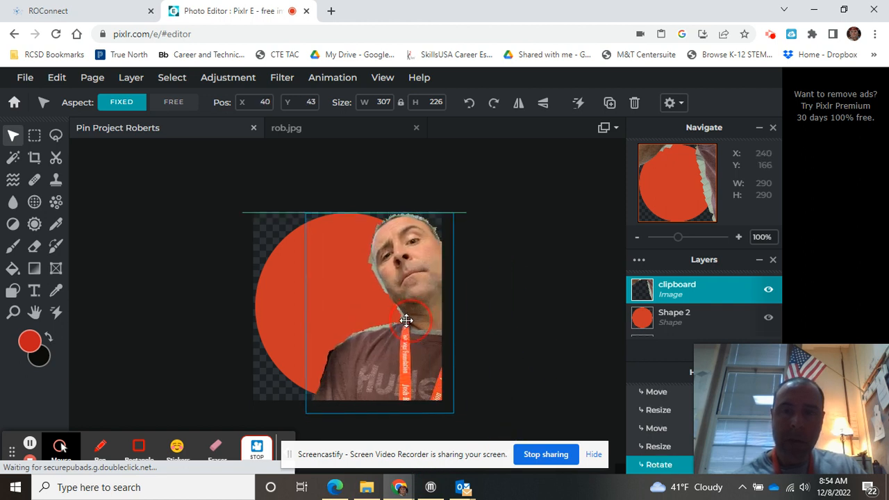
left_click_drag(446, 219, 419, 265)
left_click_drag(386, 330, 386, 309)
left_click_drag(419, 243, 410, 250)
left_click_drag(377, 318, 376, 329)
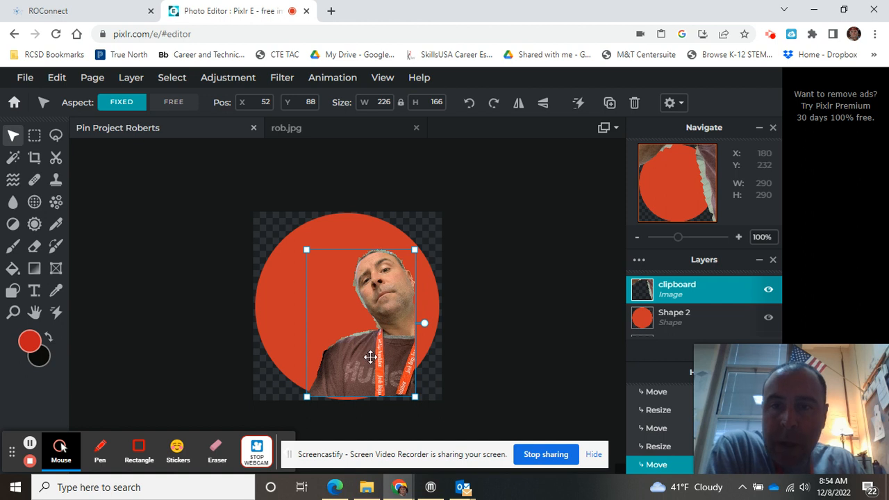
scroll(362, 309, "up", 2)
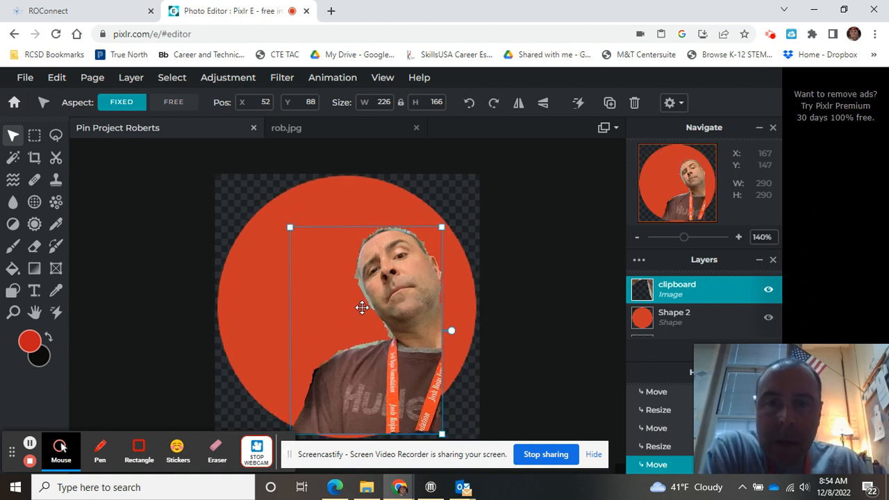
scroll(362, 307, "up", 3)
scroll(362, 306, "down", 2)
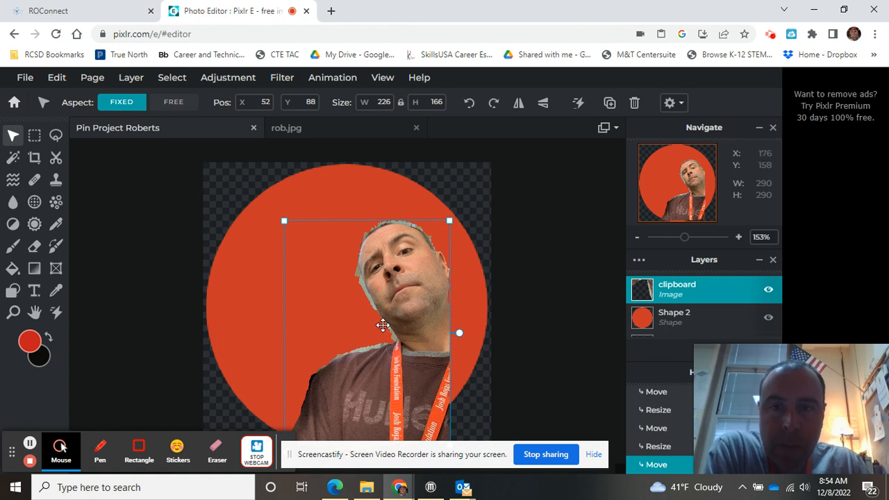
scroll(357, 318, "down", 2)
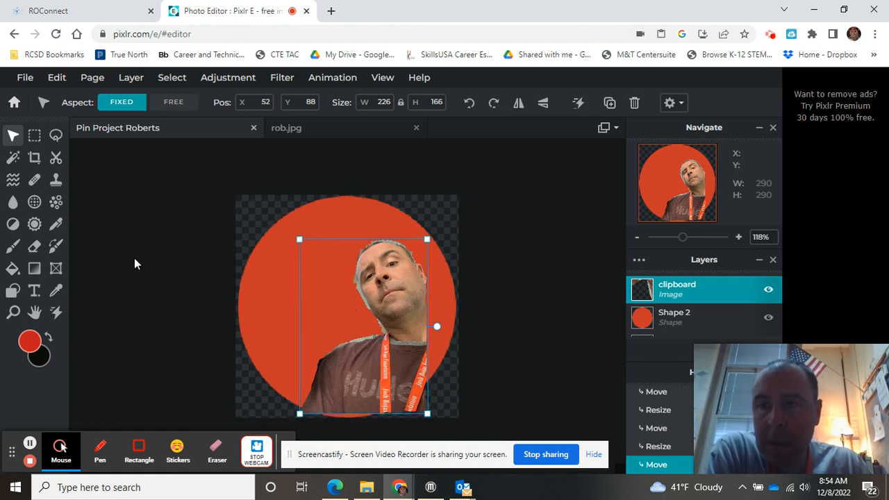
Step: Set the Eraser brush to 15px size with about 3% softness
left_click(35, 249)
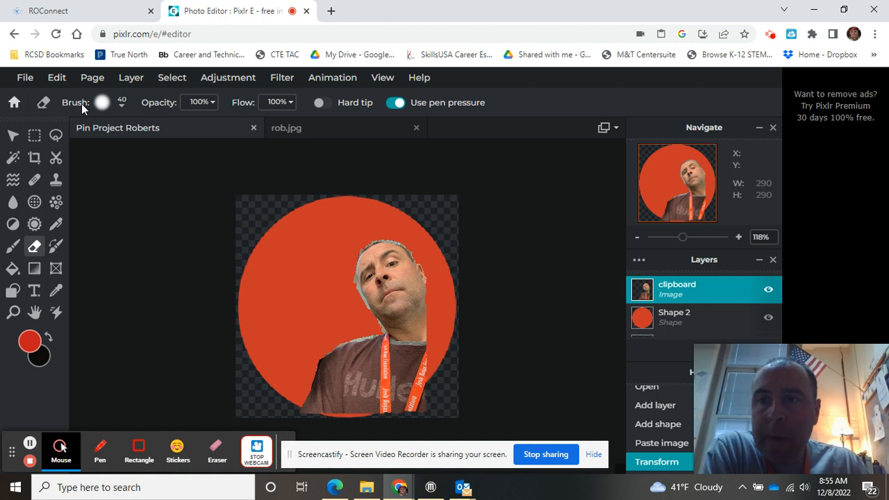
left_click(117, 104)
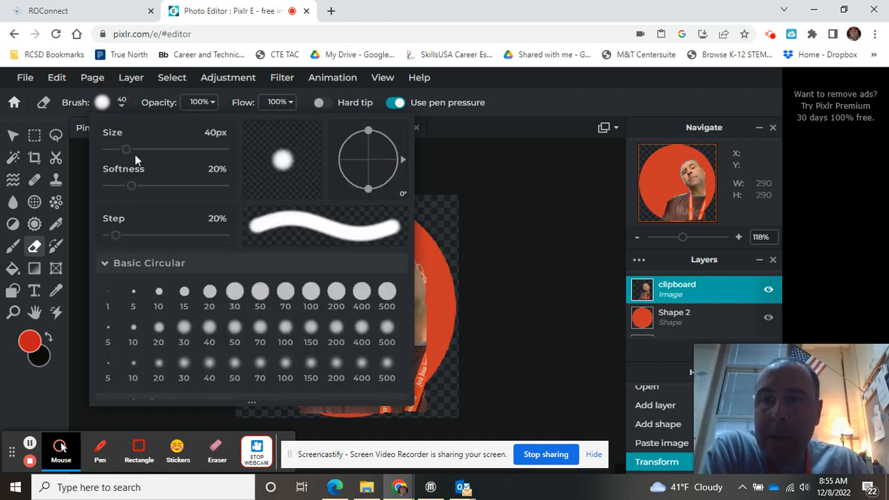
left_click_drag(126, 150, 114, 152)
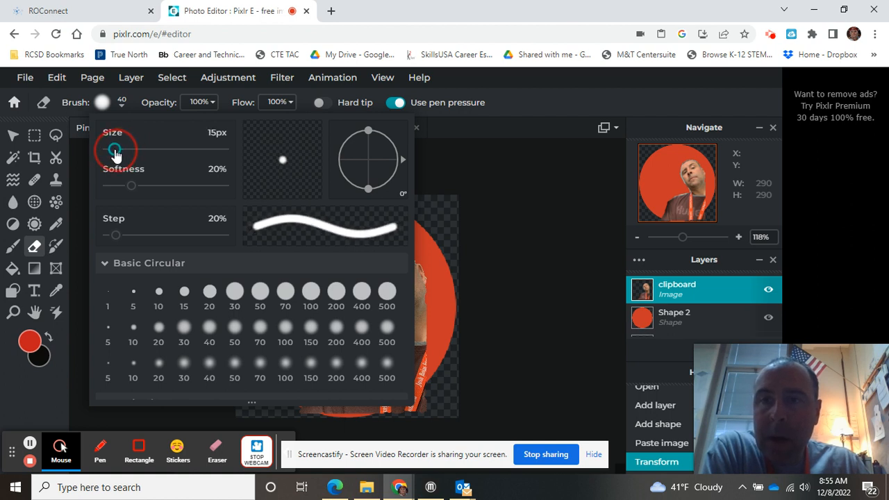
left_click_drag(129, 189, 112, 191)
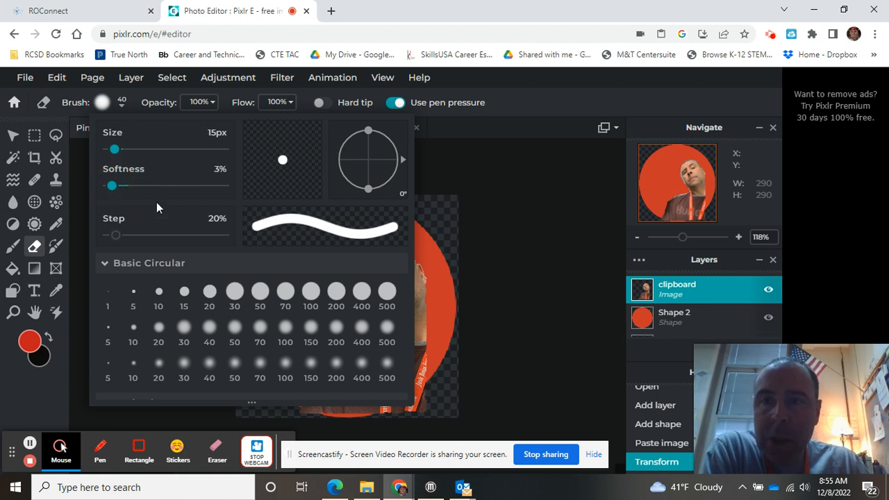
left_click(432, 220)
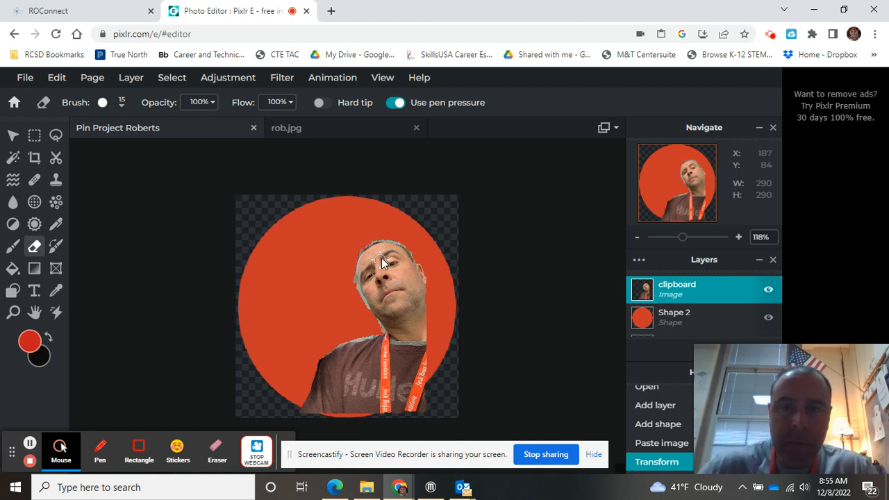
Step: Erase the leftover background spot beside the face and the grey fringe along the upper-left hairline
scroll(349, 264, "up", 2)
scroll(355, 265, "up", 2)
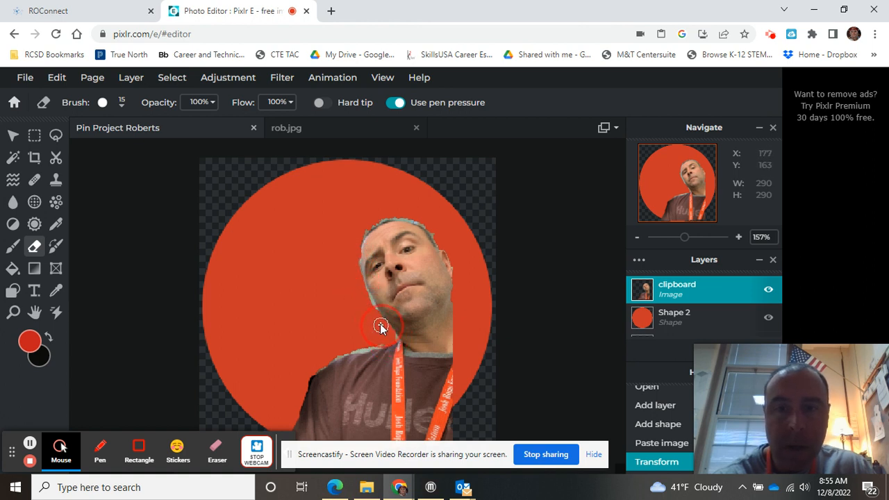
left_click(356, 280)
scroll(357, 331, "up", 4)
scroll(355, 324, "down", 2)
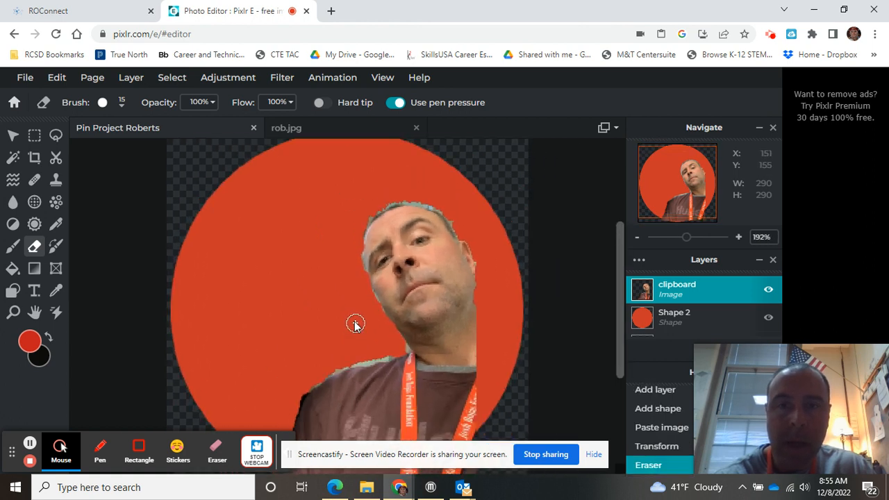
scroll(453, 216, "down", 2)
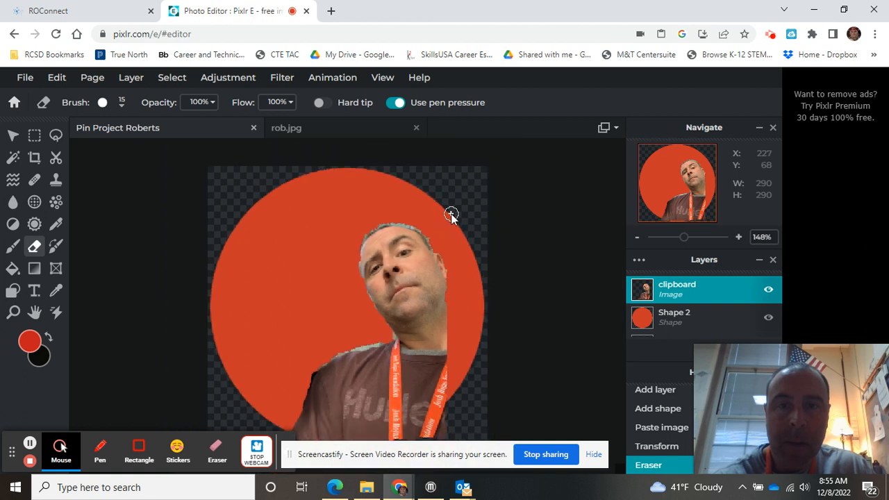
scroll(449, 214, "up", 4)
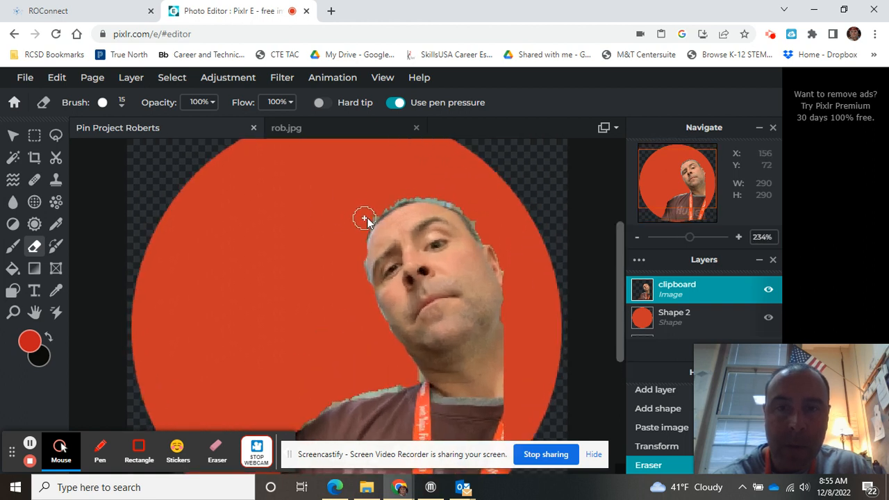
scroll(361, 221, "up", 5)
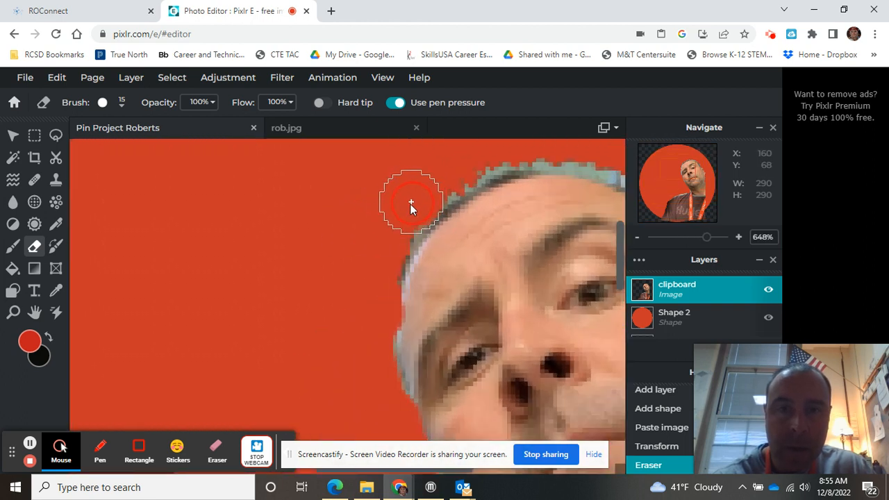
mouse_move(386, 226)
left_mouse_down()
mouse_move(472, 156)
mouse_move(517, 145)
mouse_move(512, 169)
left_mouse_up()
Step: Erase remaining fringe at the top of the head, along the shoulder and the photo's lower edge
scroll(512, 168, "up", 2)
scroll(514, 166, "down", 4)
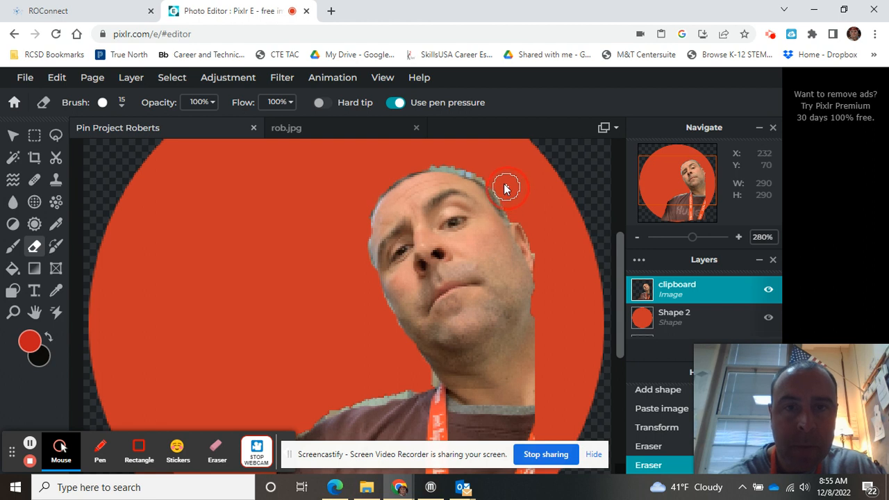
left_click(425, 159)
left_click_drag(407, 381, 309, 414)
scroll(350, 353, "down", 3)
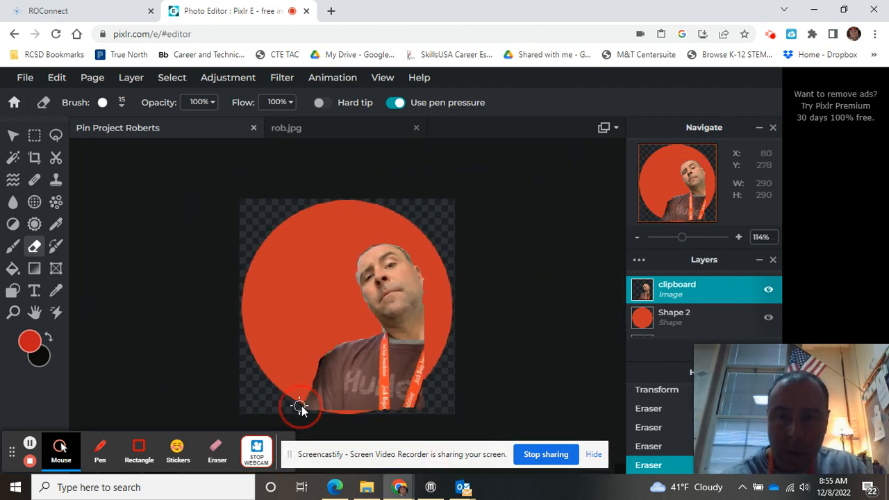
mouse_move(318, 414)
left_mouse_down()
mouse_move(396, 412)
mouse_move(385, 411)
mouse_move(437, 377)
mouse_move(391, 412)
mouse_move(425, 406)
left_mouse_up()
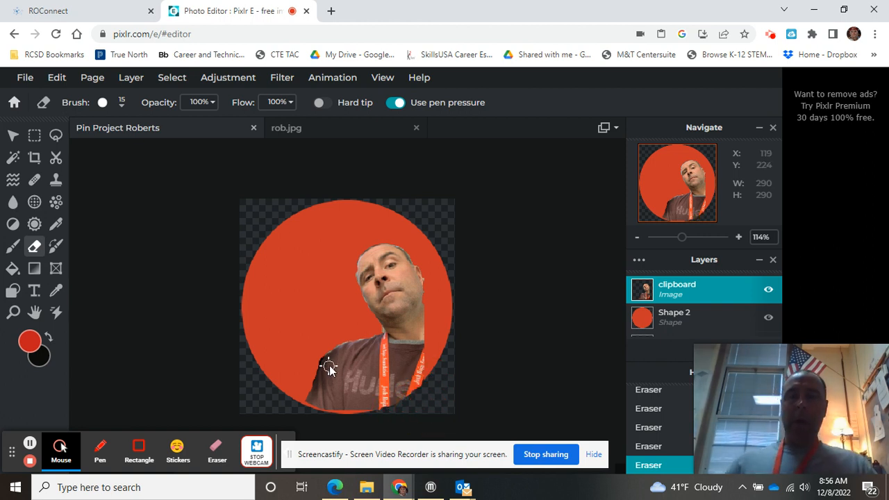
Step: Move the face photo toward the circle's lower right and enlarge it slightly
left_click(13, 136)
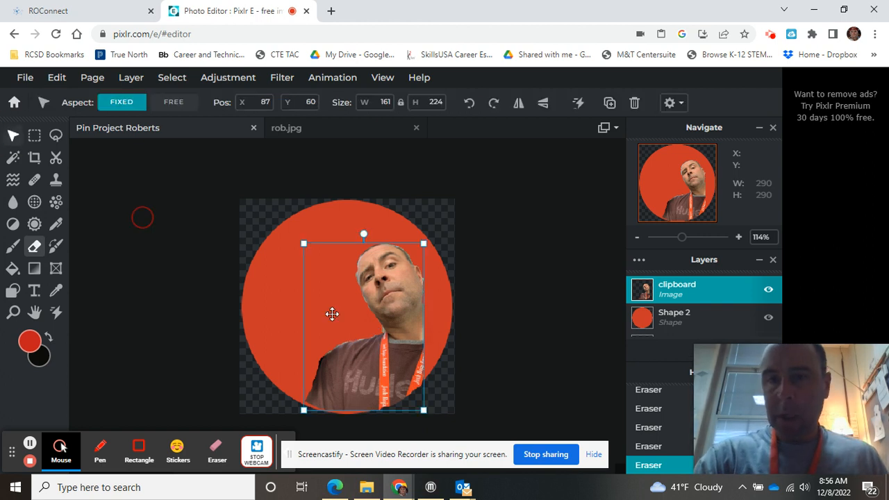
left_click_drag(385, 357, 407, 366)
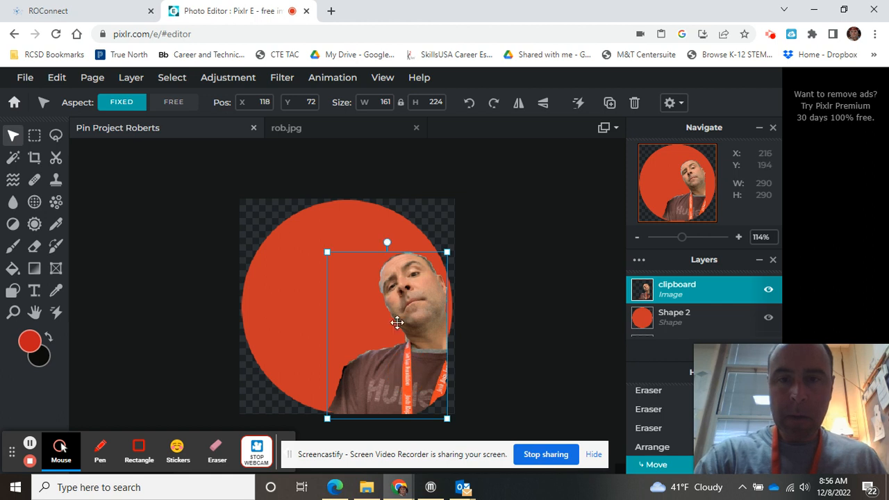
left_click_drag(327, 253, 340, 284)
left_click_drag(400, 361, 401, 367)
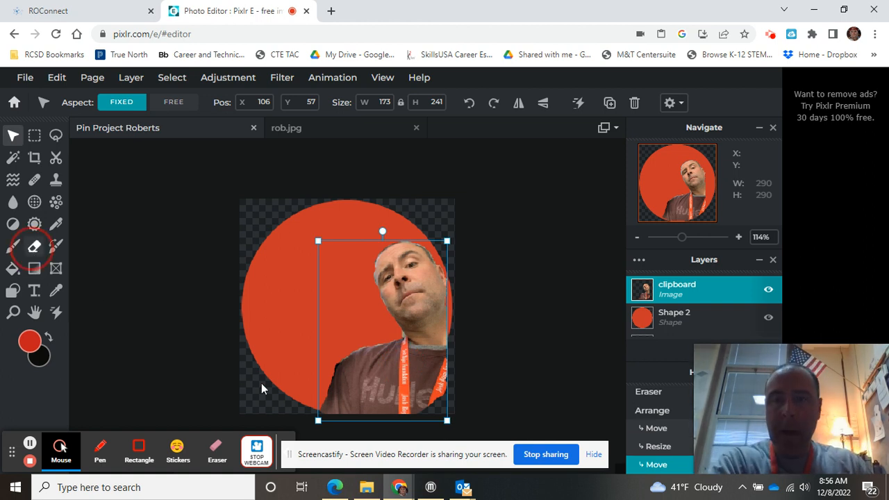
Step: Erase the photo's bottom-left edge and the lanyard fragment at the lower right
left_click(34, 247)
mouse_move(308, 418)
left_mouse_down()
mouse_move(416, 410)
mouse_move(443, 395)
mouse_move(458, 368)
left_mouse_up()
mouse_move(426, 393)
left_mouse_down()
mouse_move(380, 418)
mouse_move(432, 405)
mouse_move(454, 367)
mouse_move(425, 402)
mouse_move(401, 417)
left_mouse_up()
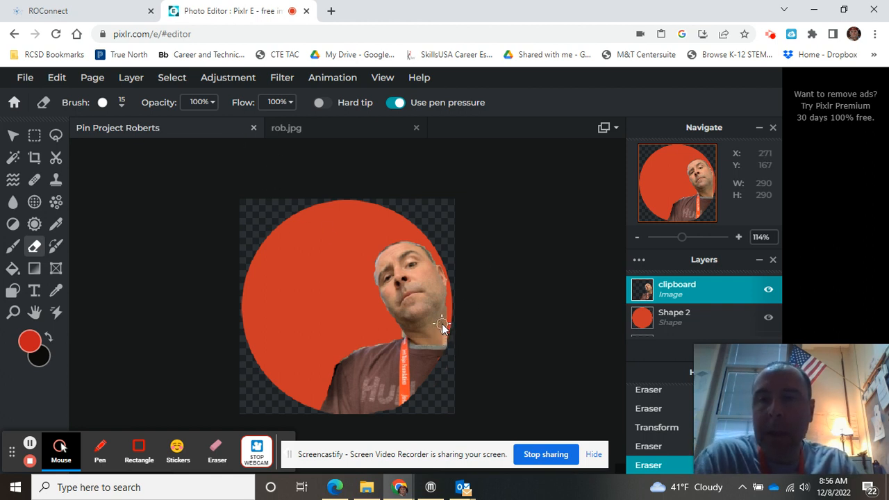
Step: Place a new text layer on the canvas and type 'Go to Class!' over the placeholder
left_click(35, 292)
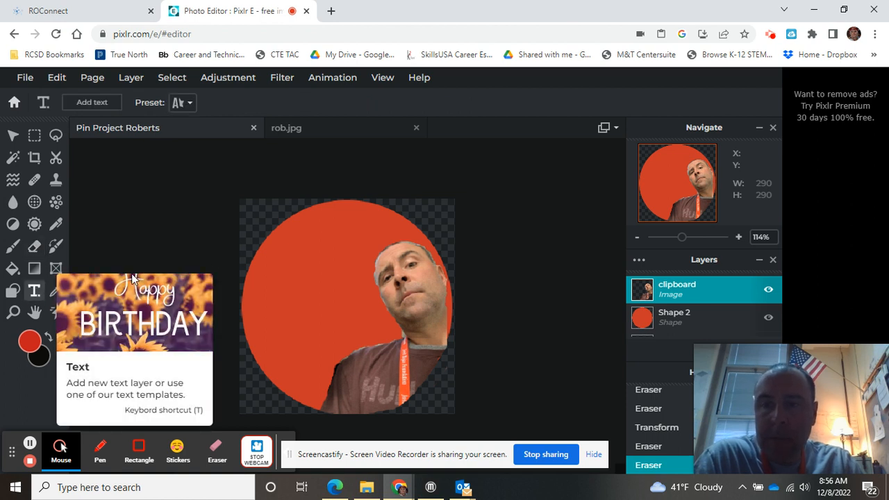
left_click(273, 247)
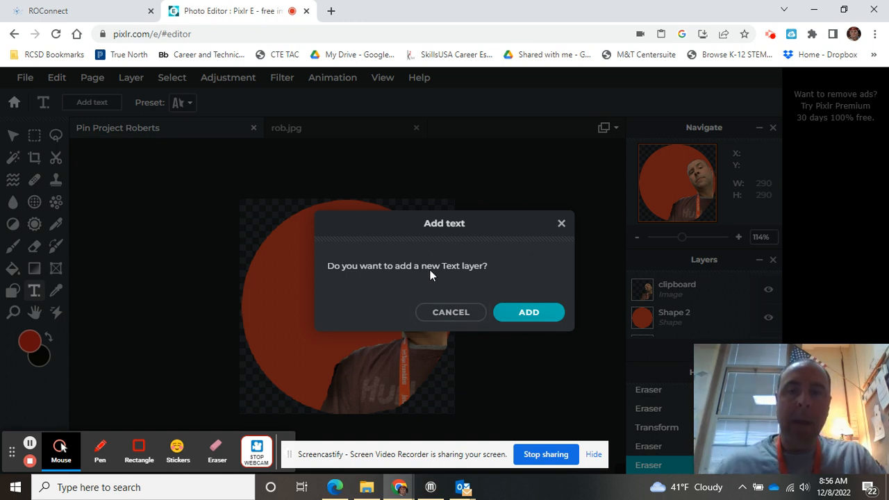
left_click(529, 313)
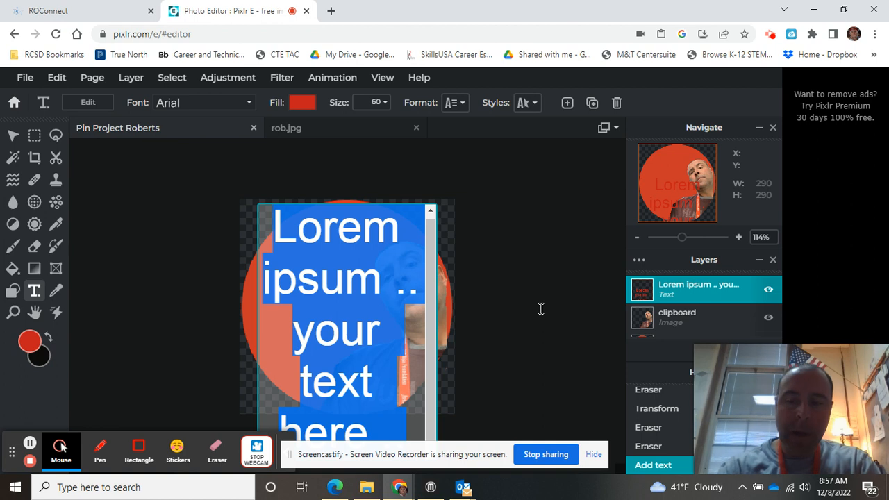
type("Go")
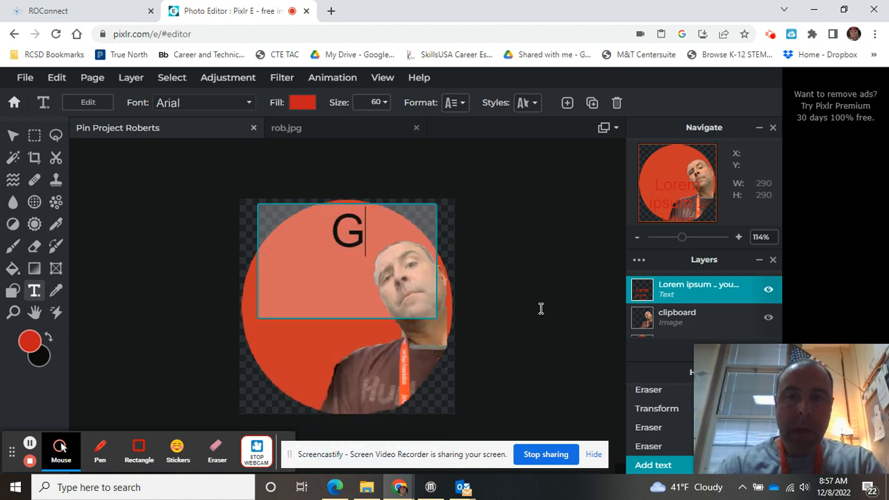
type("Class")
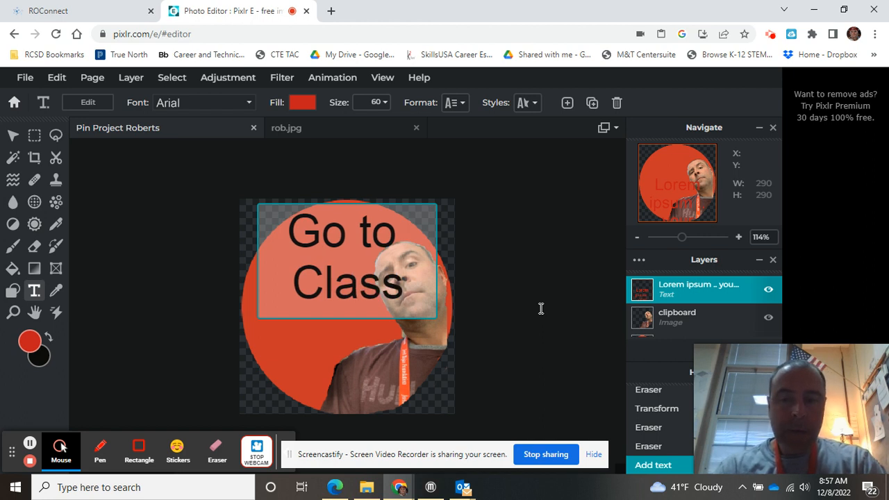
type("!")
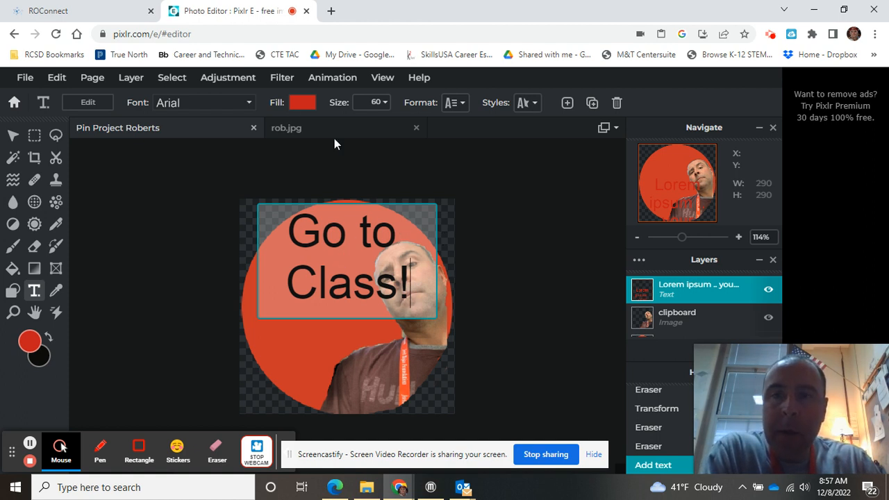
Step: Change the text fill colour to black
left_click(301, 105)
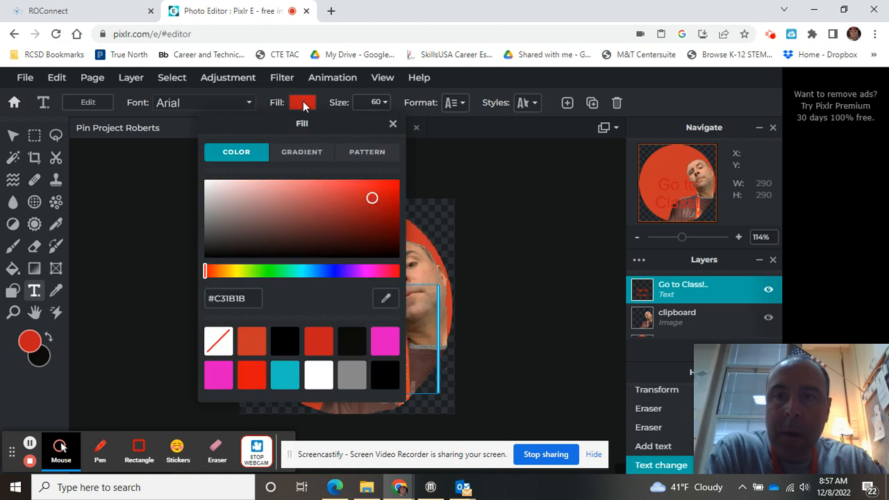
left_click(284, 342)
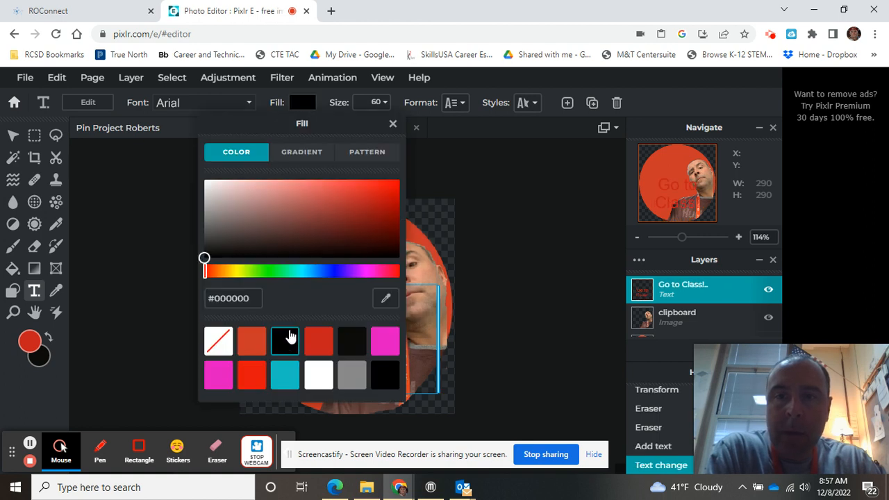
left_click(442, 230)
Step: Move the text to the circle's upper left and reduce its size to 58
left_click_drag(323, 289, 288, 233)
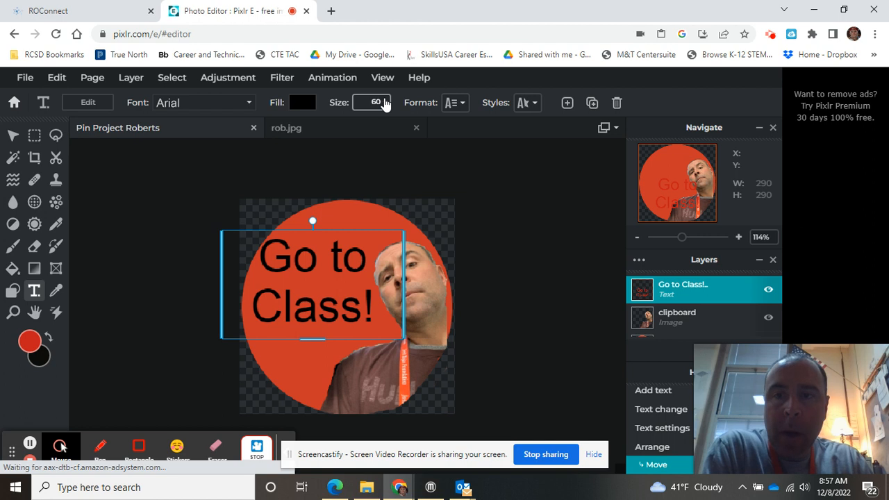
left_click(381, 102)
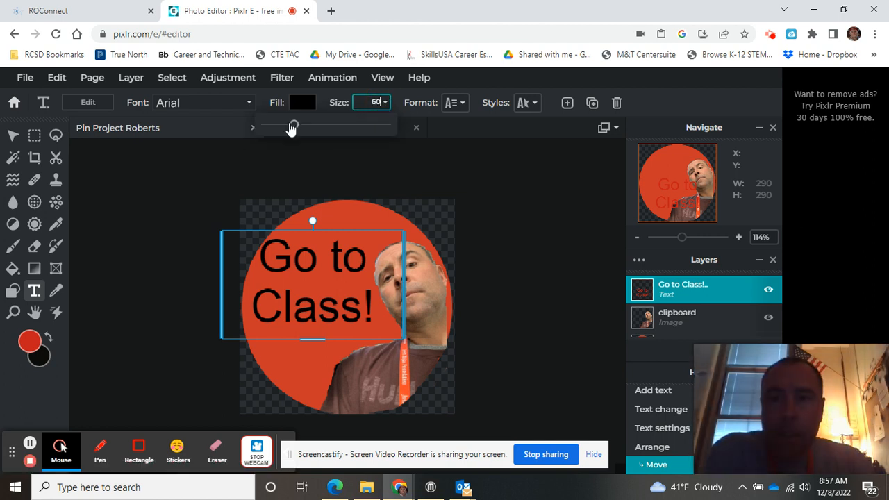
mouse_move(295, 127)
left_mouse_down()
mouse_move(358, 136)
mouse_move(283, 135)
mouse_move(300, 132)
mouse_move(293, 136)
left_mouse_up()
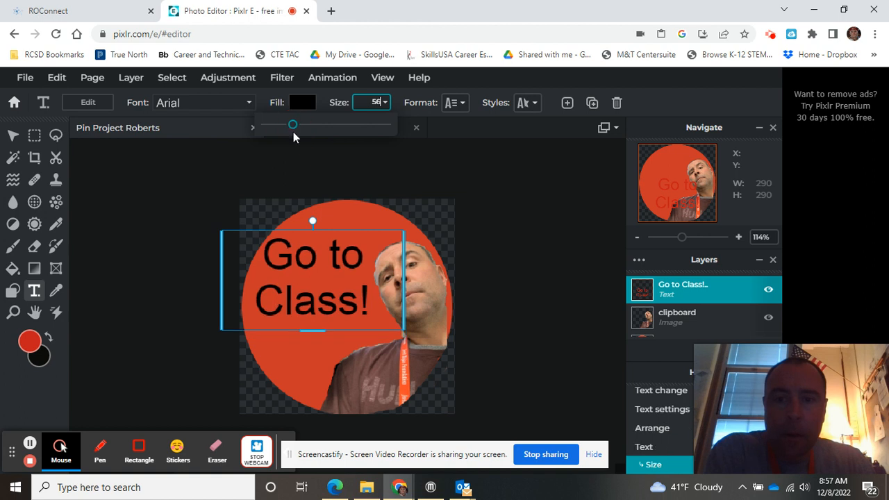
left_click(497, 262)
left_click(446, 218)
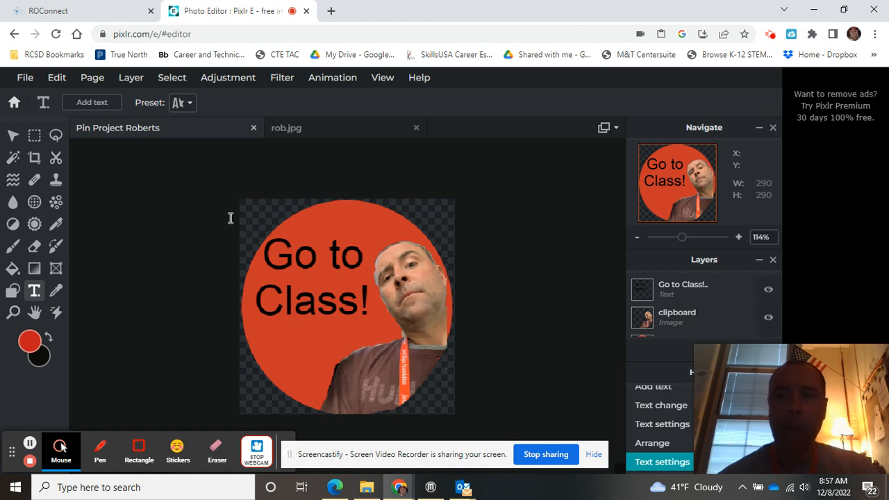
Step: Save the pin as a PNG with a transparent background
left_click(24, 77)
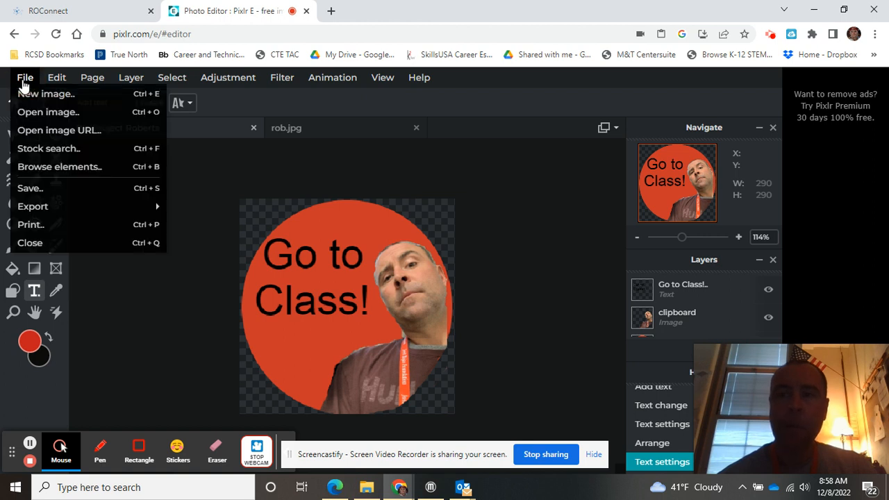
left_click(30, 188)
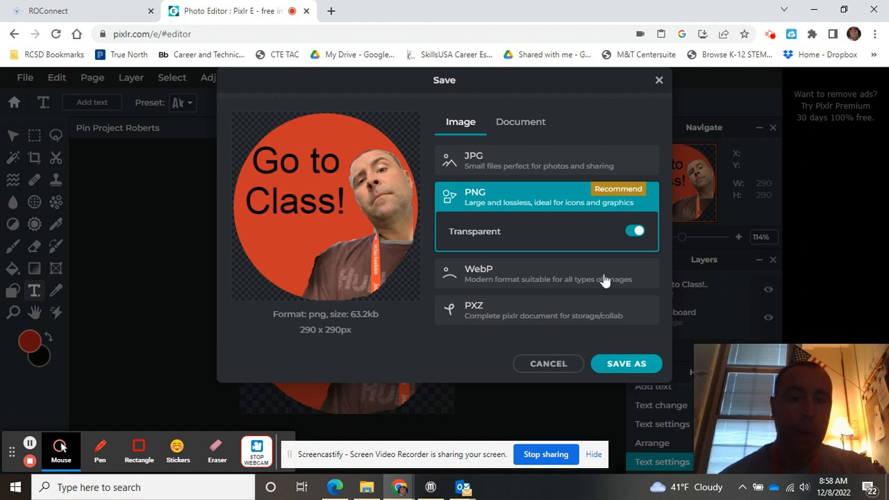
left_click(618, 364)
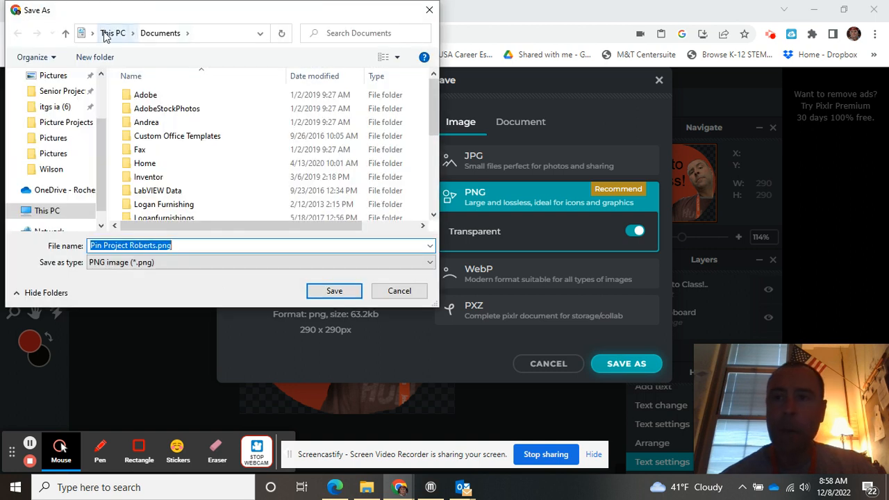
Step: Navigate the Save As dialog to the Pictures folder on the Desktop
left_click(258, 33)
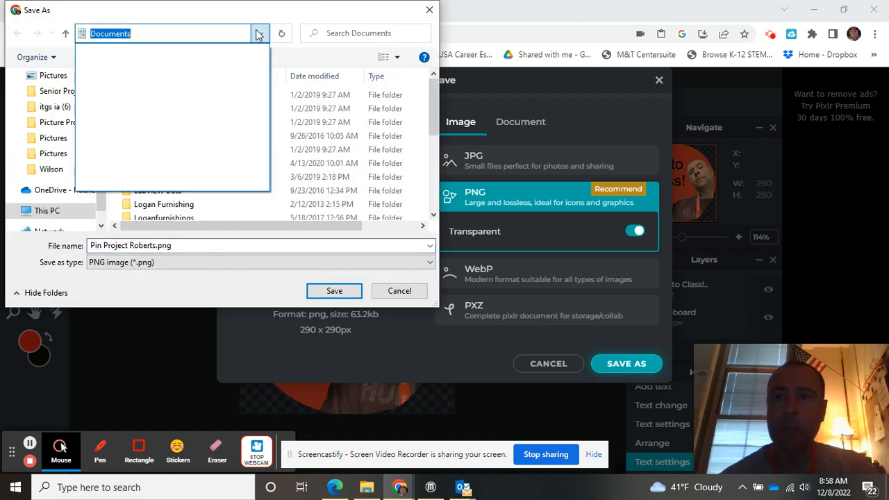
left_click(207, 31)
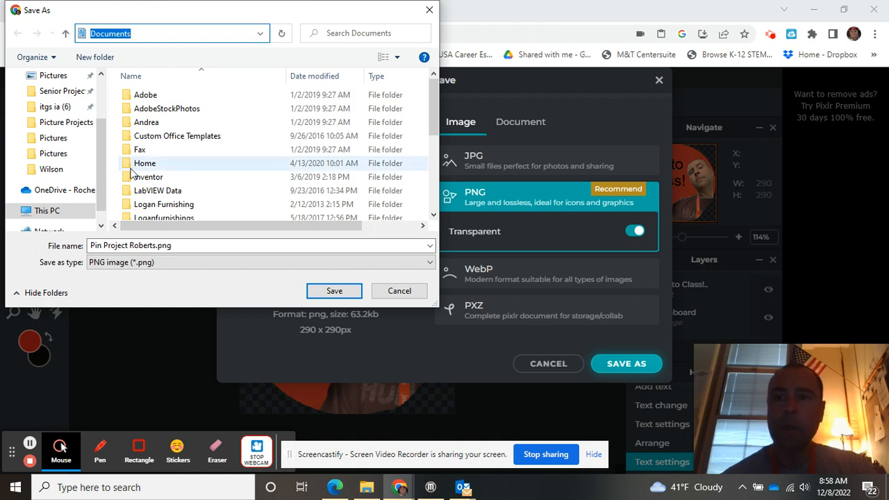
left_click_drag(101, 145, 102, 104)
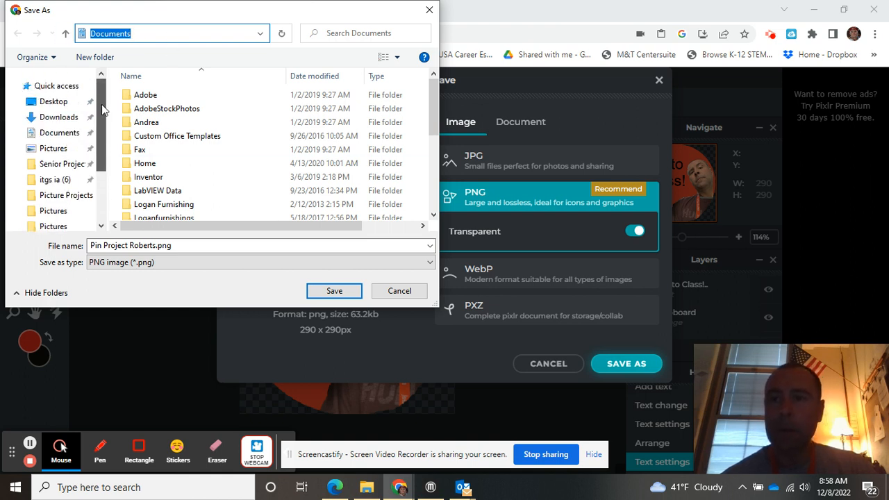
left_click(54, 102)
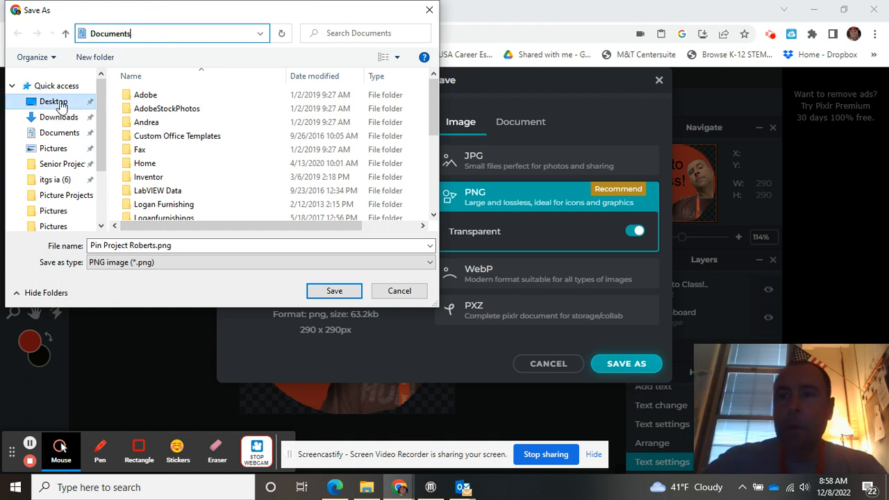
scroll(177, 115, "down", 2)
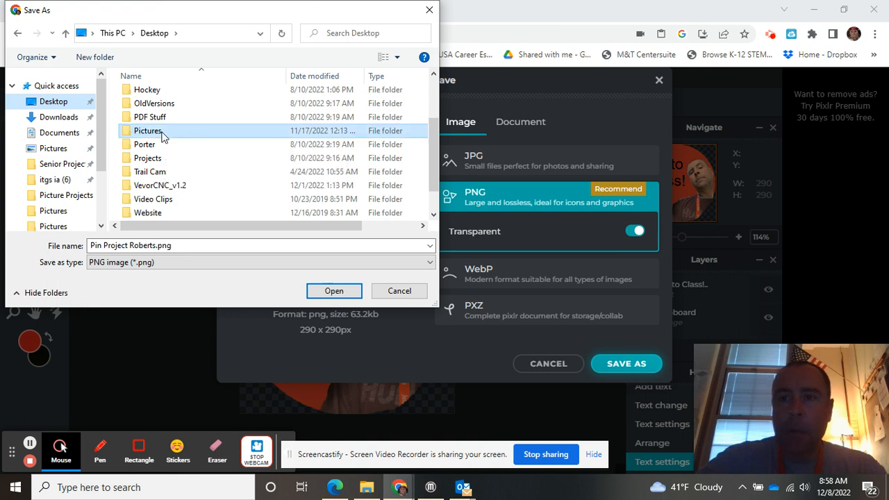
double_click(161, 136)
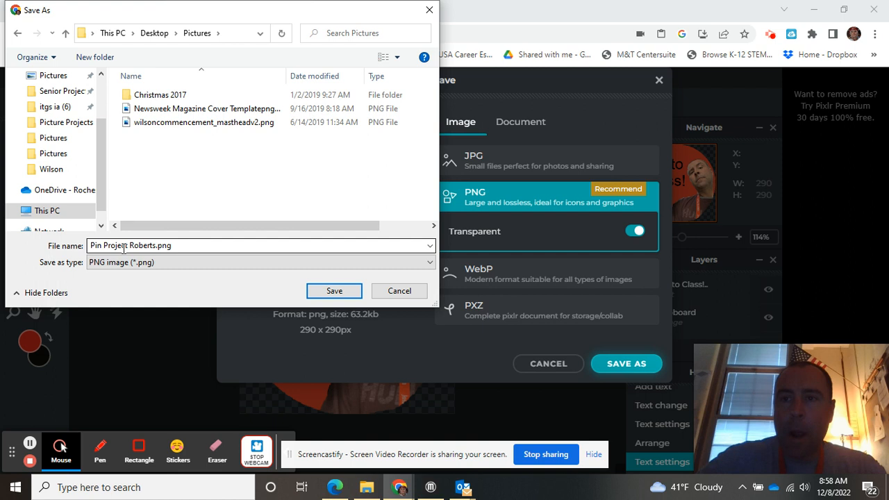
Step: Save the PNG into the Desktop's Pictures folder and close the sign-up popup
left_click(335, 292)
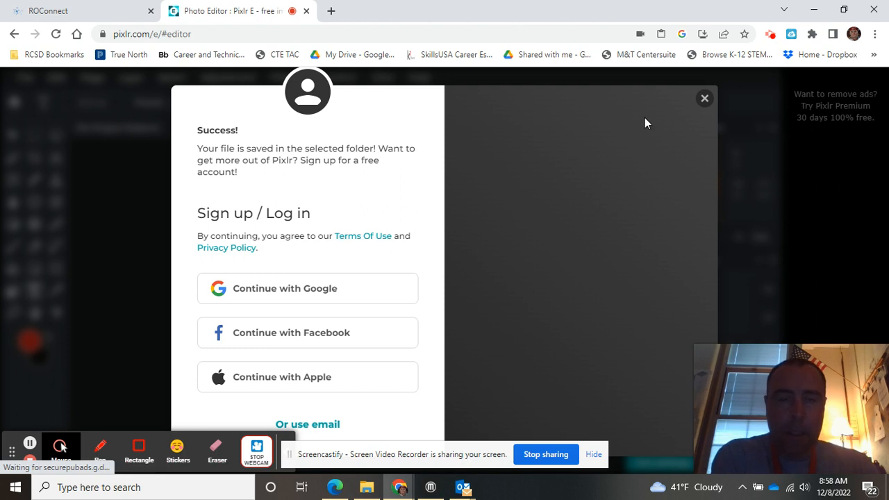
left_click(704, 100)
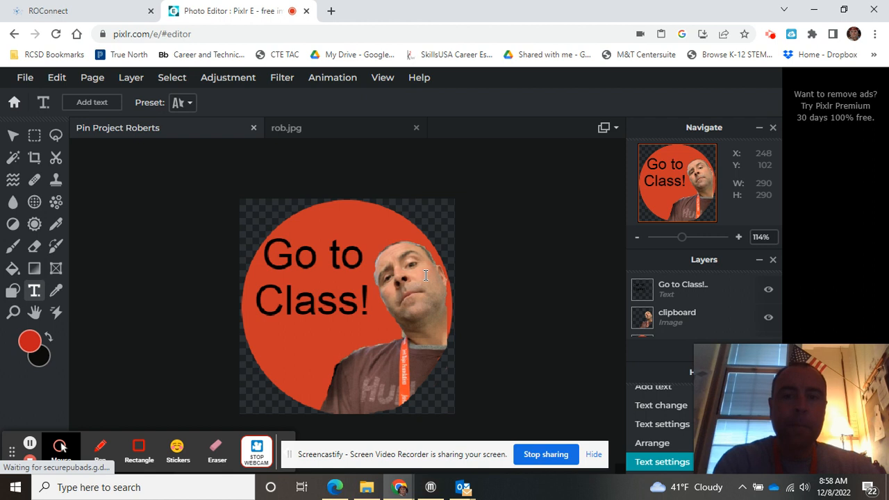